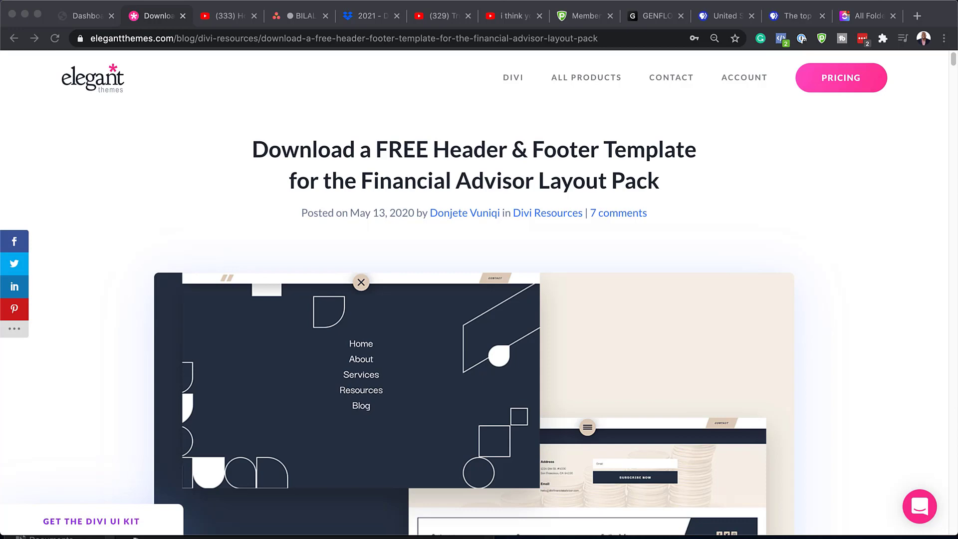
# Step: Scroll down the blog post and jump to the Download For Free form for the Financial Advisor template
pyautogui.scroll(-10, 470, 456)
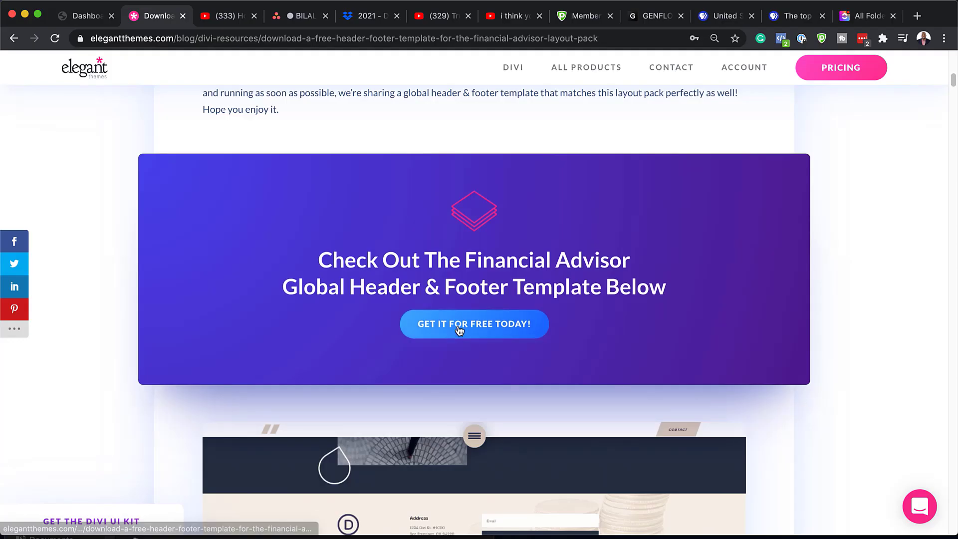
pyautogui.click(460, 327)
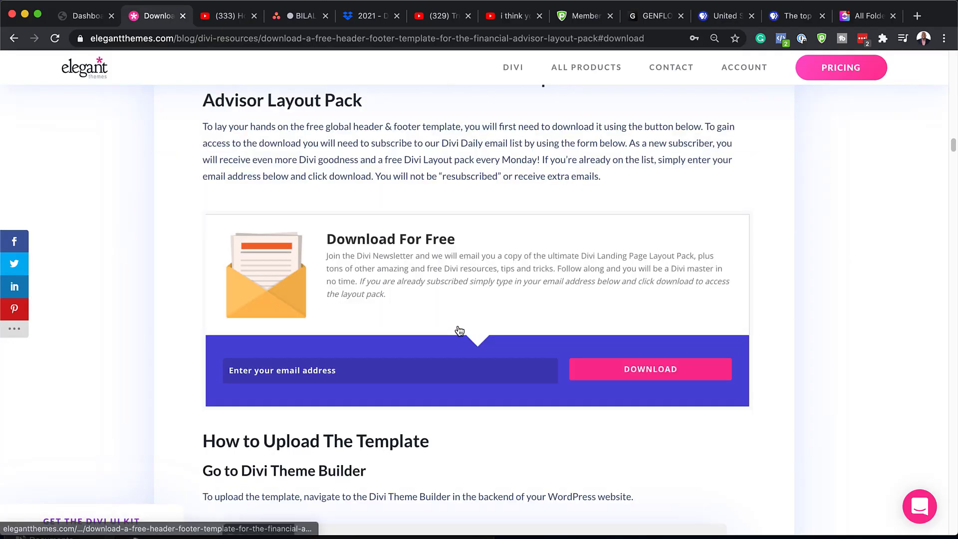
# Step: Enter your e-mail address in the signup form, submit it, and download the 14 KB template zip
pyautogui.click(363, 373)
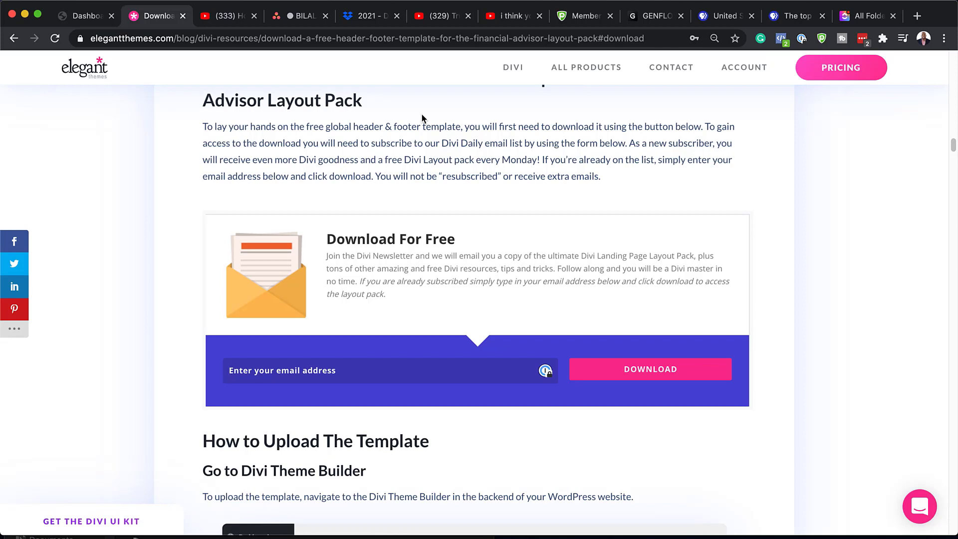
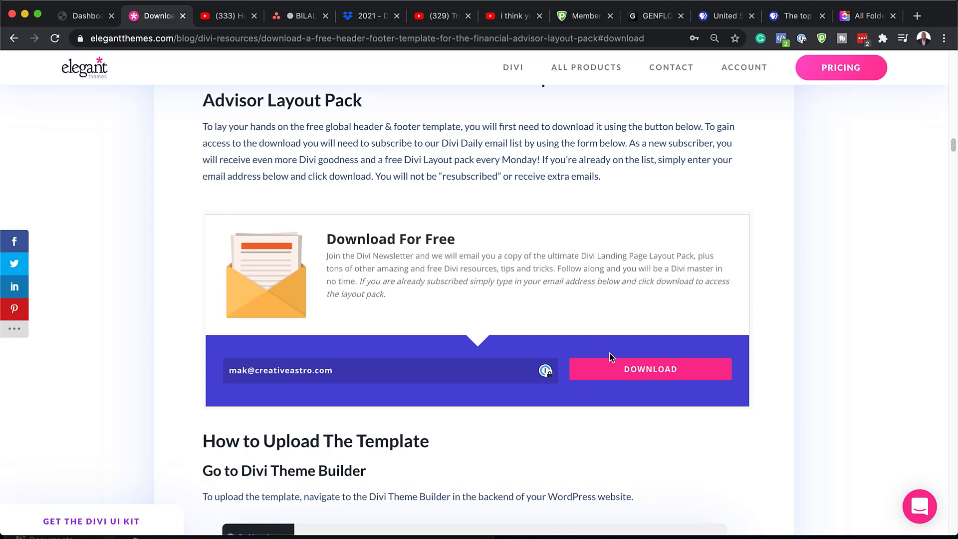
pyautogui.click(630, 375)
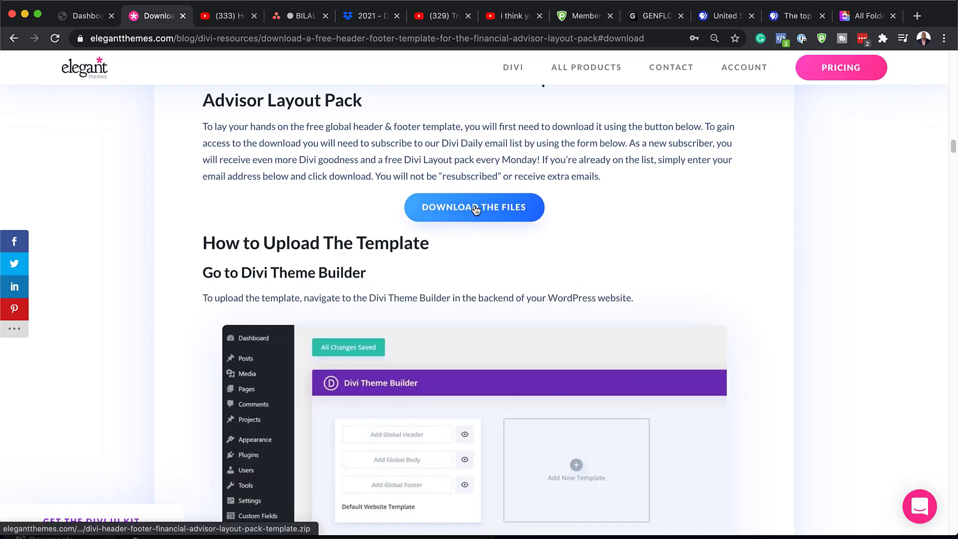
pyautogui.click(474, 211)
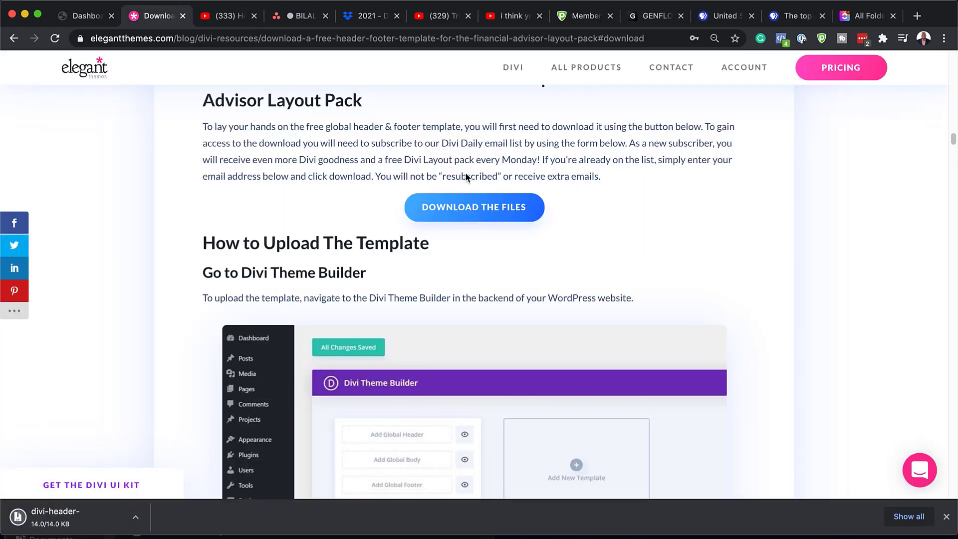
# Step: Show the downloaded zip in Finder and extract it to expose the template .json file
pyautogui.click(135, 519)
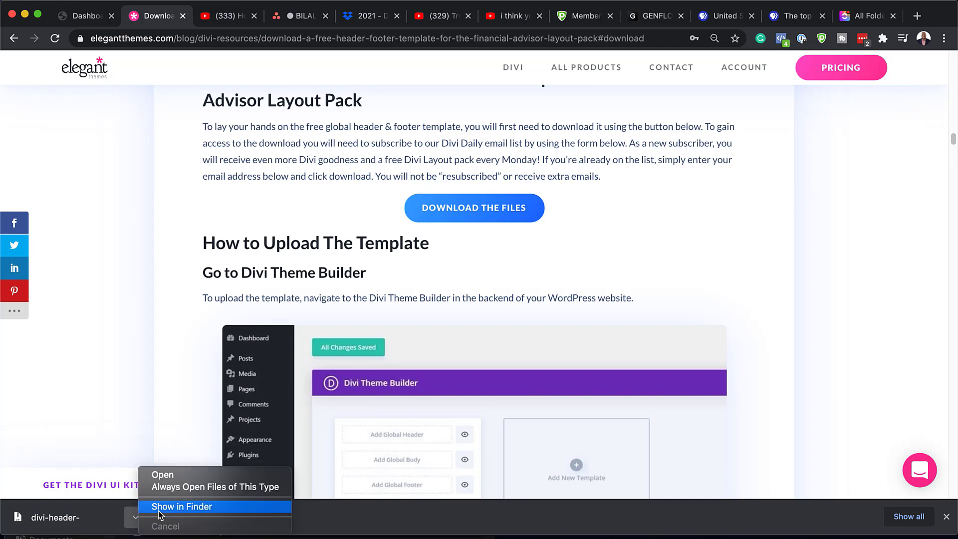
pyautogui.click(165, 513)
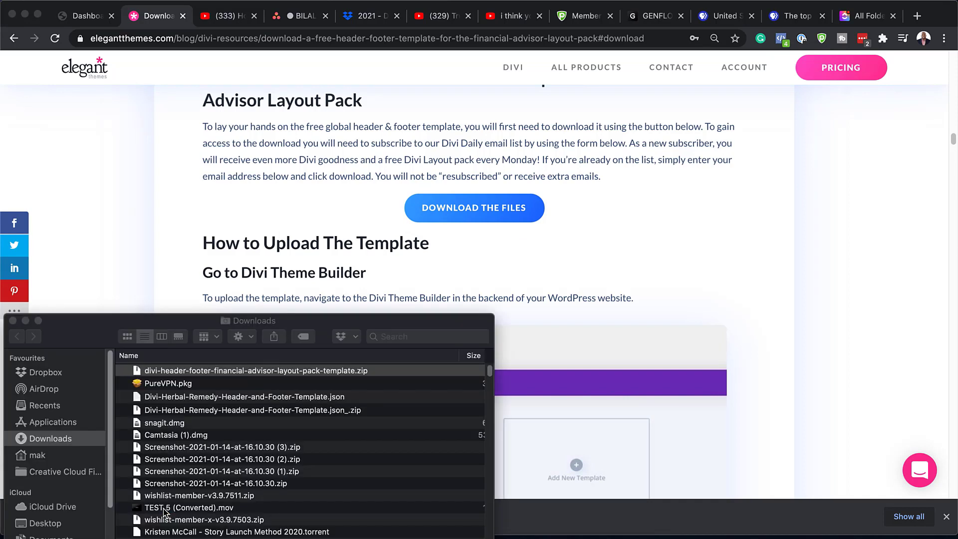
pyautogui.doubleClick(163, 372)
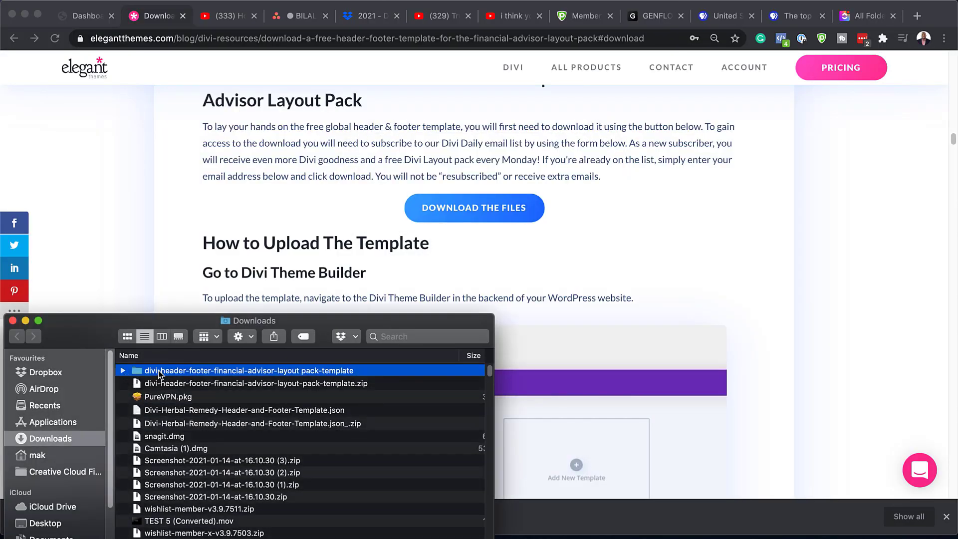
pyautogui.click(123, 371)
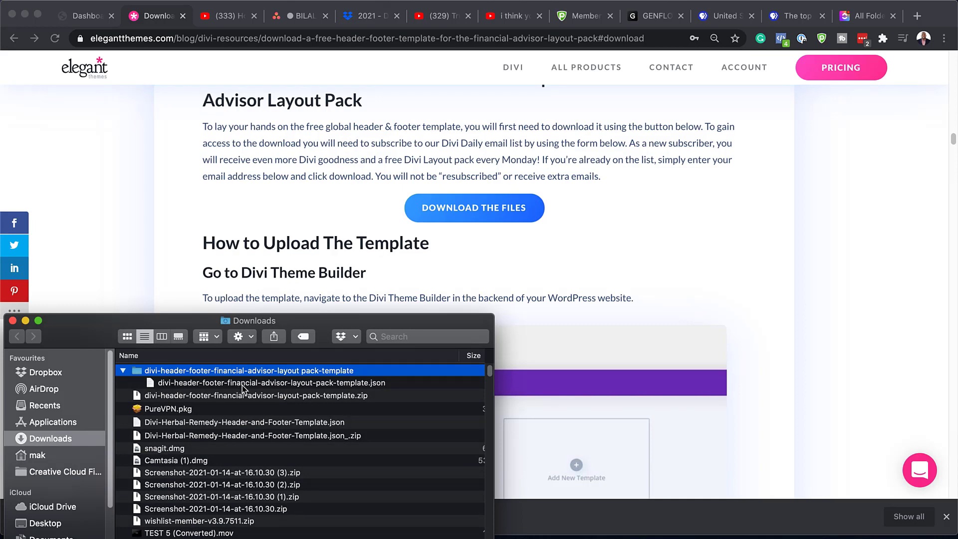
# Step: Close the Downloads window and go back to the WordPress dashboard tab
pyautogui.moveTo(85, 340); pyautogui.dragTo(97, 354)
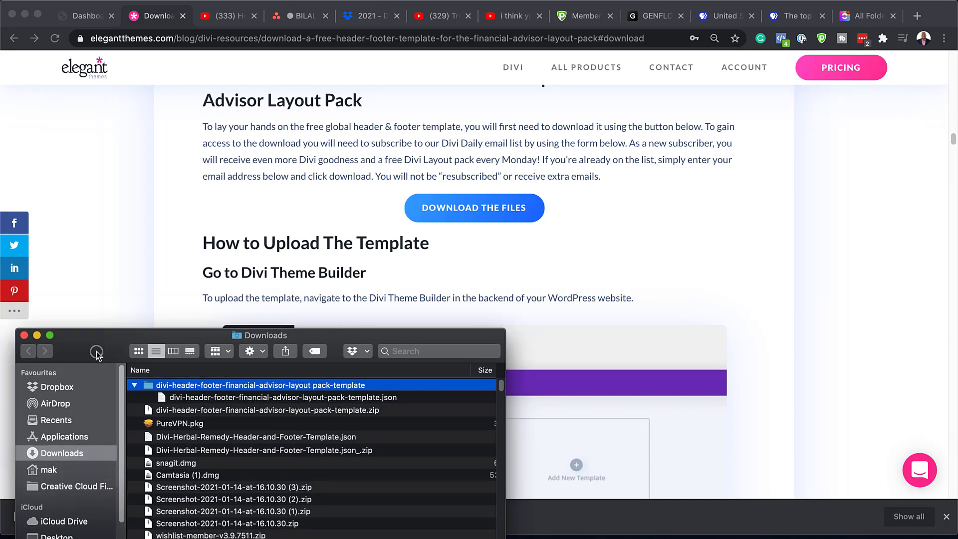
pyautogui.press('super+w')
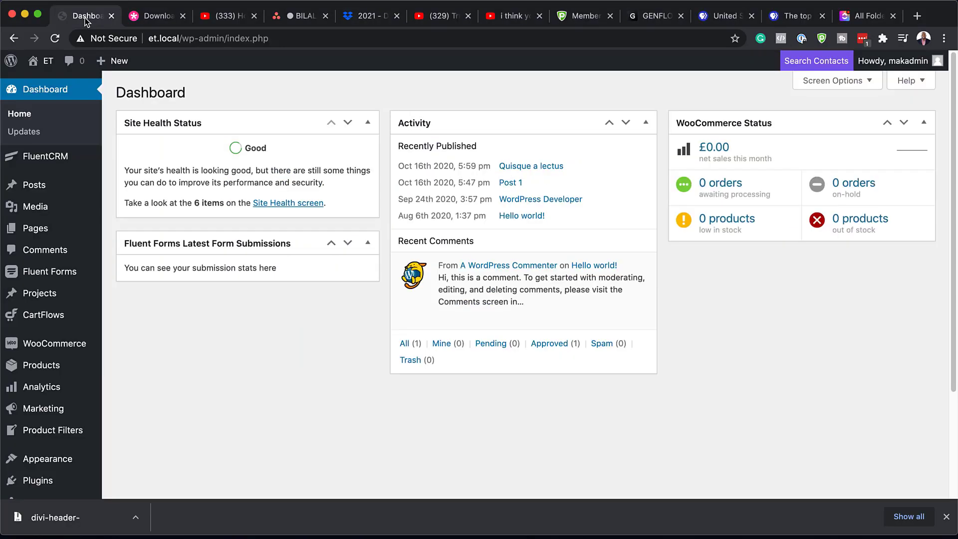
pyautogui.click(85, 17)
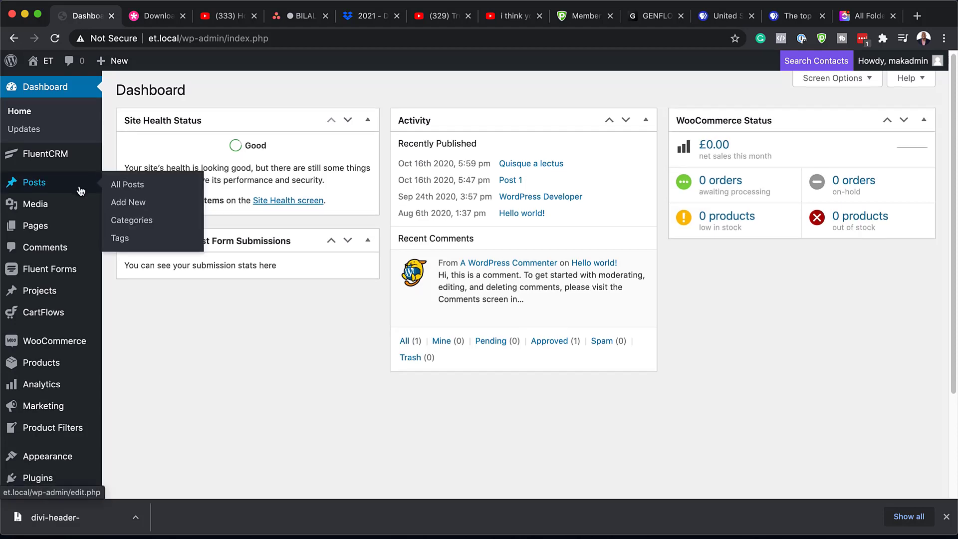
# Step: Open Divi > Theme Builder, dismiss the download notifications, and show the Portability dialog's Import tab
pyautogui.scroll(-3, 81, 190)
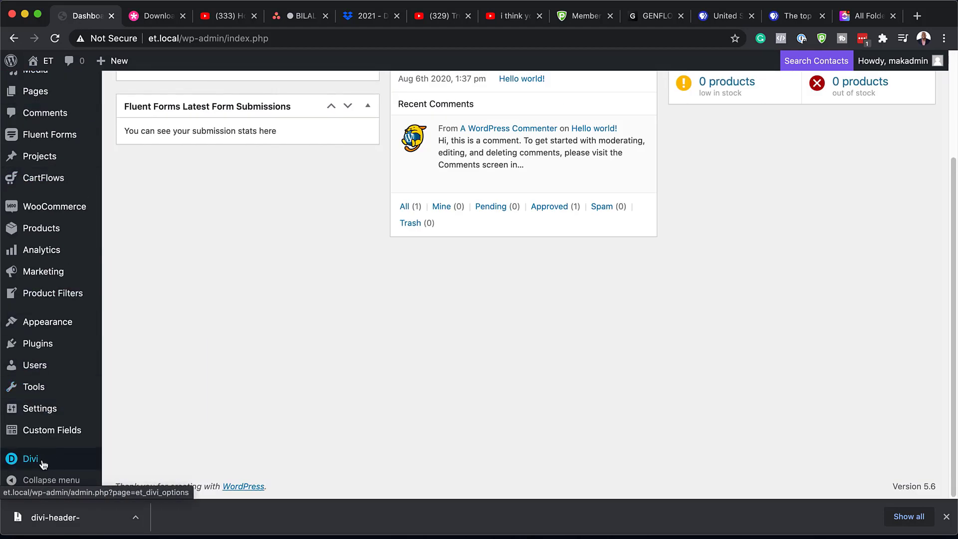
pyautogui.moveTo(27, 461)
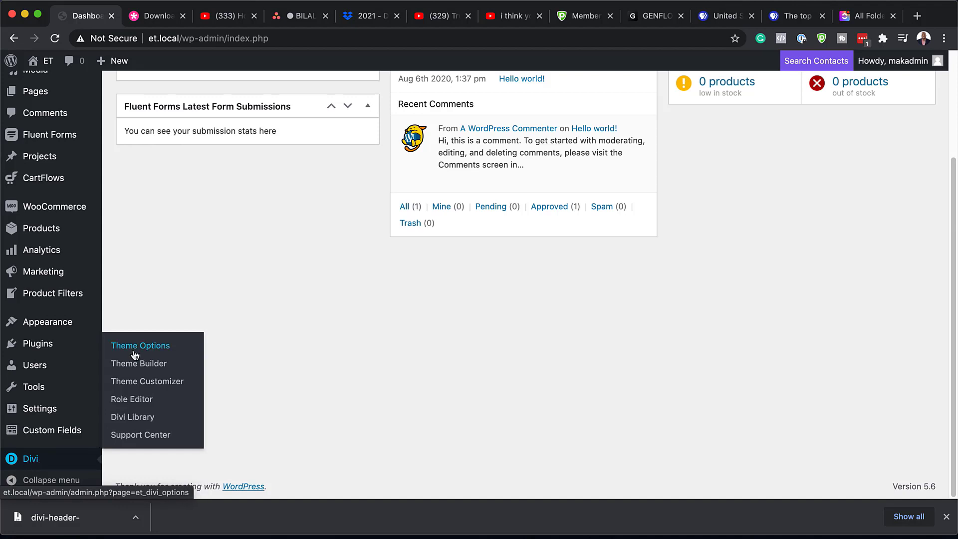
pyautogui.click(141, 367)
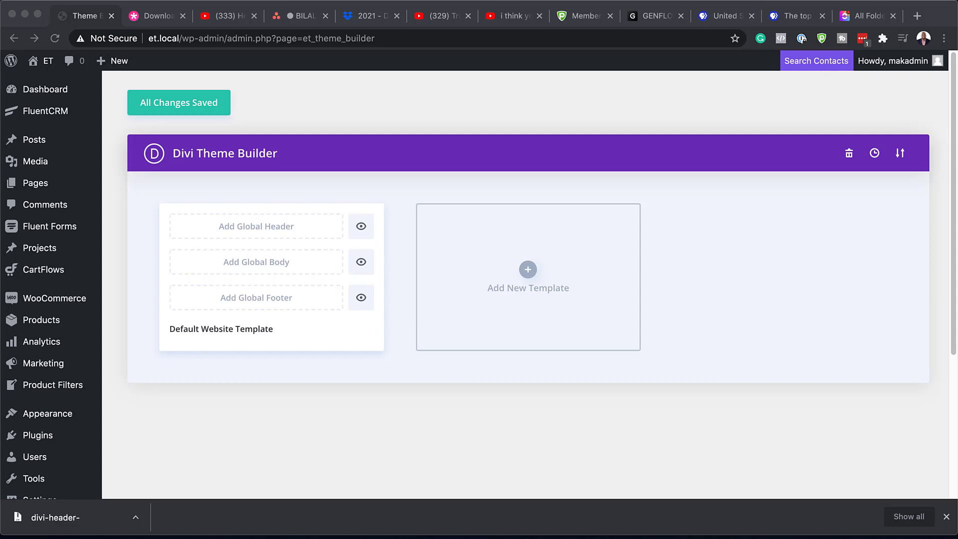
pyautogui.click(946, 516)
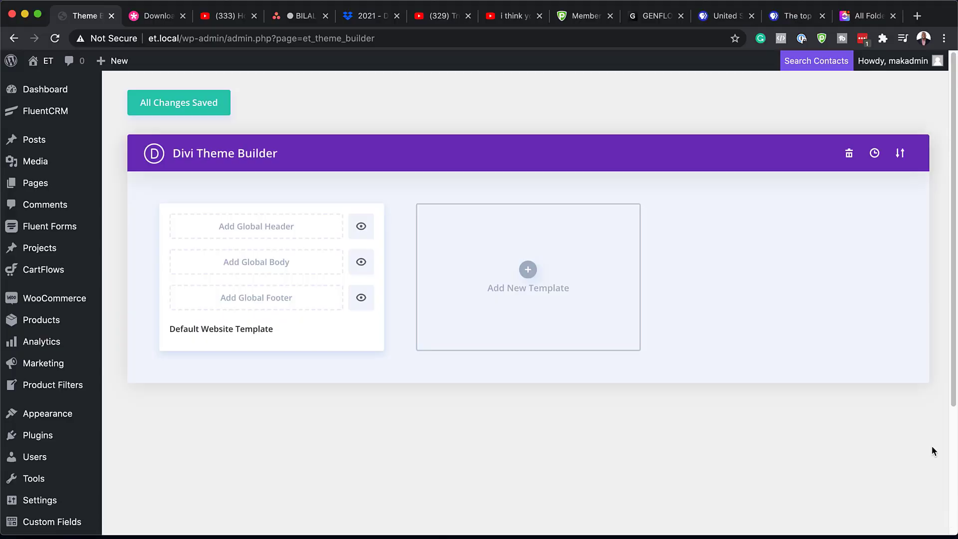
pyautogui.click(901, 155)
pyautogui.click(454, 228)
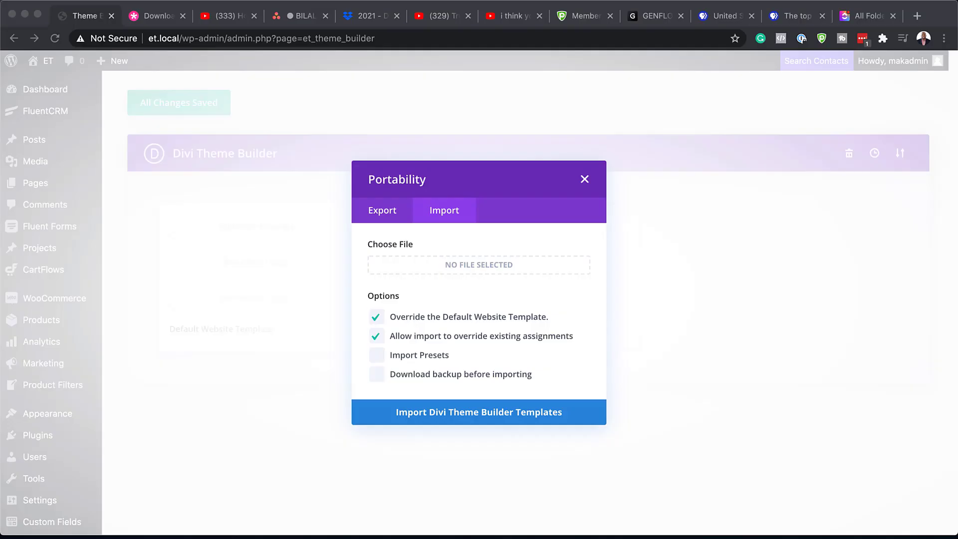
# Step: Load the Financial Advisor header-footer .json file into the import and import the templates
pyautogui.moveTo(737, 391); pyautogui.dragTo(458, 325)
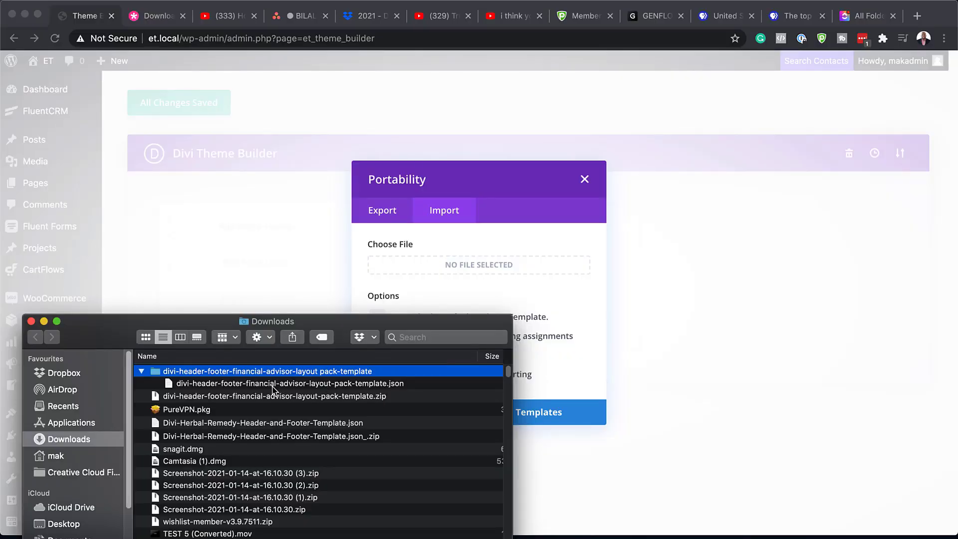
pyautogui.click(190, 382)
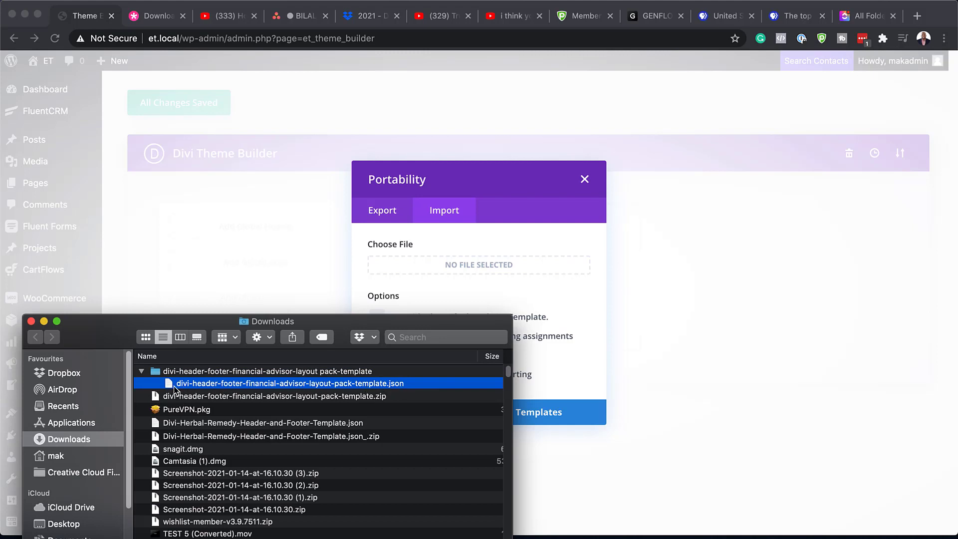
pyautogui.moveTo(169, 386); pyautogui.dragTo(426, 269)
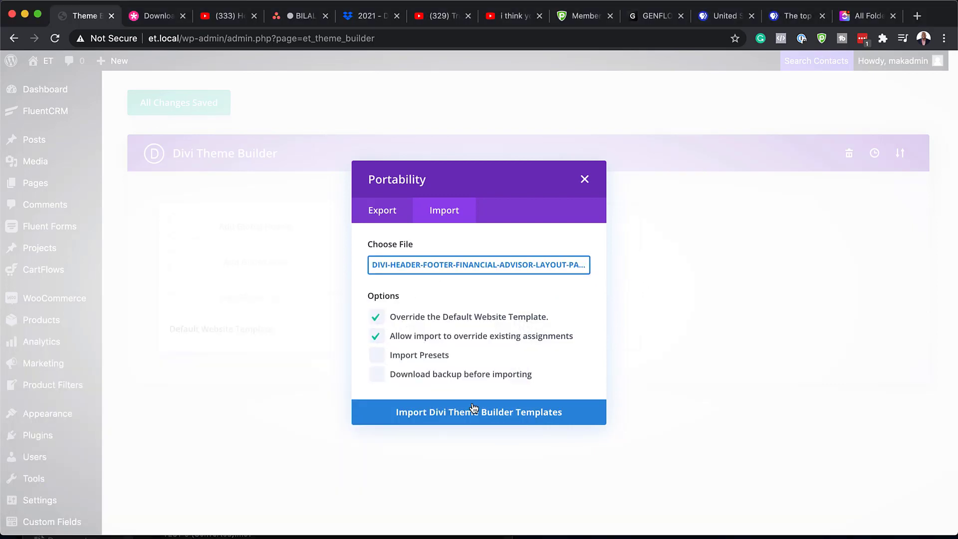
pyautogui.click(446, 413)
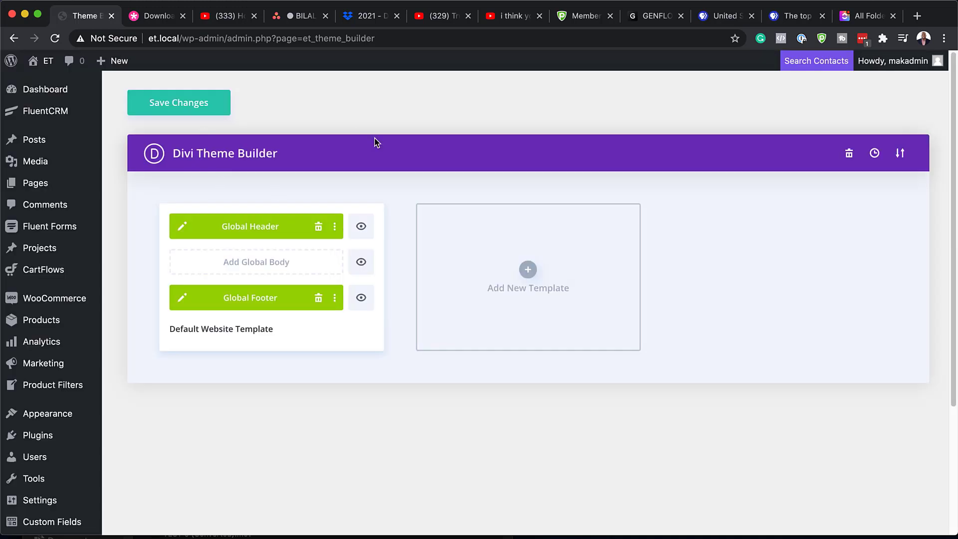
# Step: Open the et.local front page in a new tab via Visit Site and scroll through it
pyautogui.moveTo(40, 61)
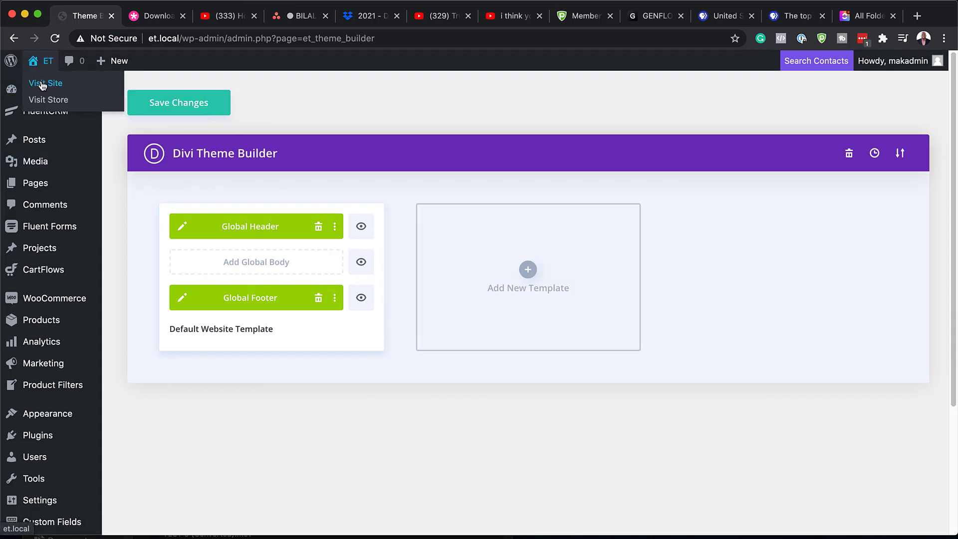
pyautogui.keyDown('super'); pyautogui.click(42, 84); pyautogui.keyUp('super')
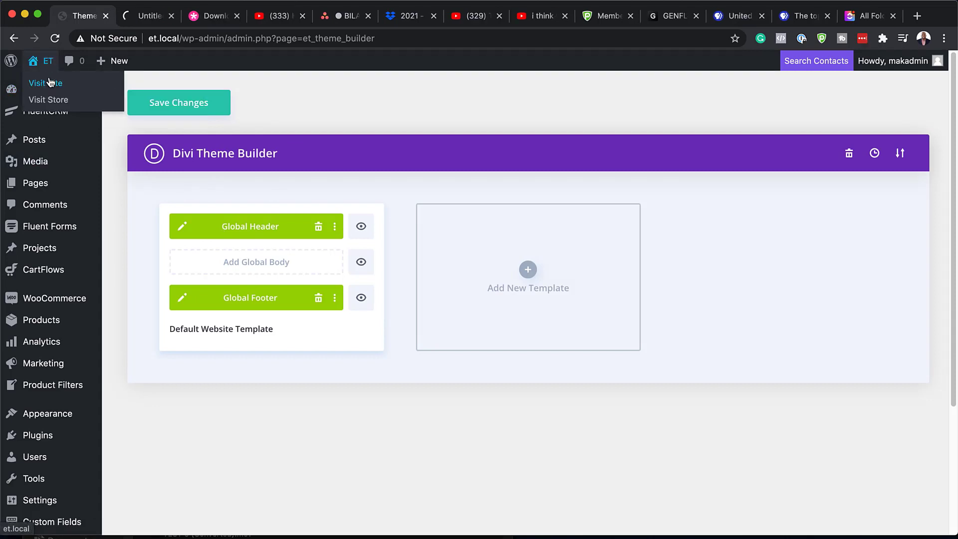
pyautogui.click(151, 19)
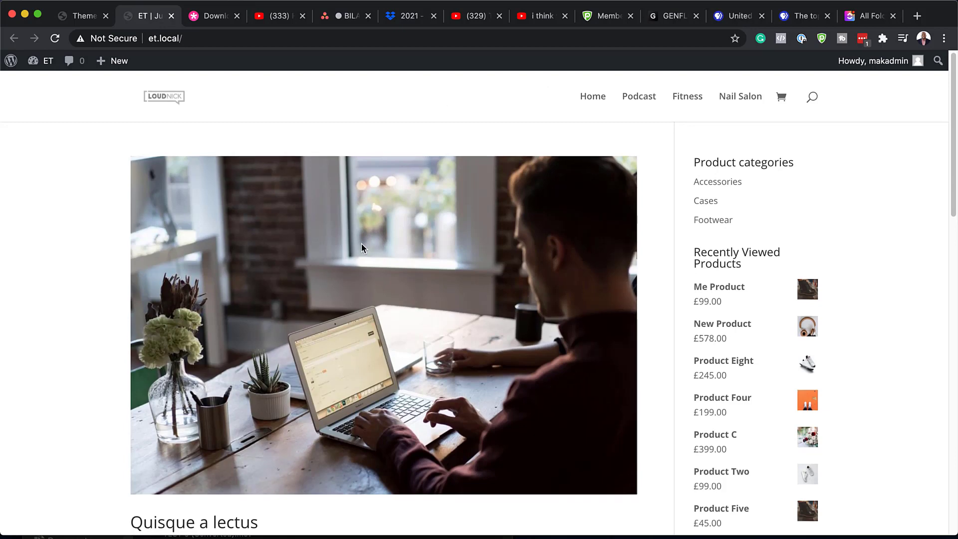
pyautogui.scroll(-15, 362, 244)
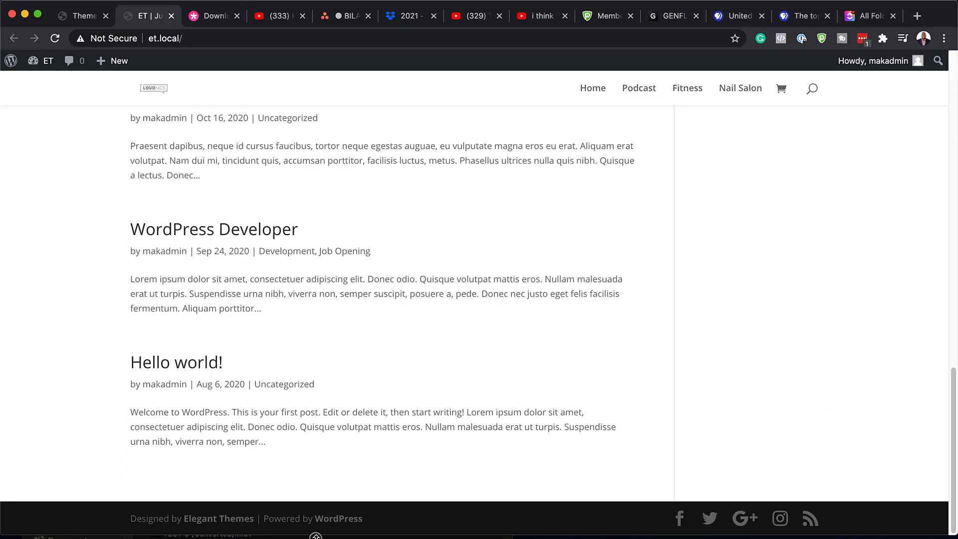
# Step: Save the Theme Builder changes and return to the front-page tab
pyautogui.click(79, 12)
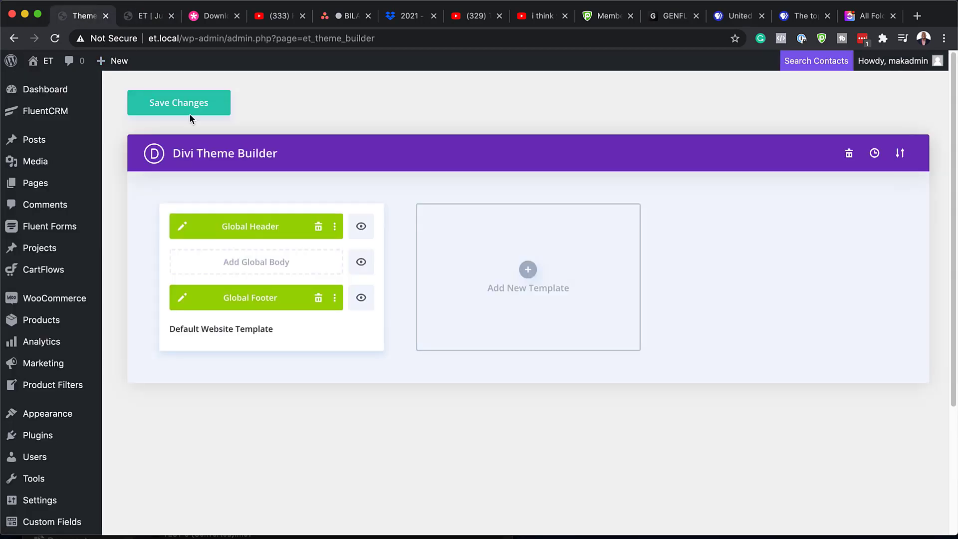
pyautogui.click(189, 104)
pyautogui.click(143, 22)
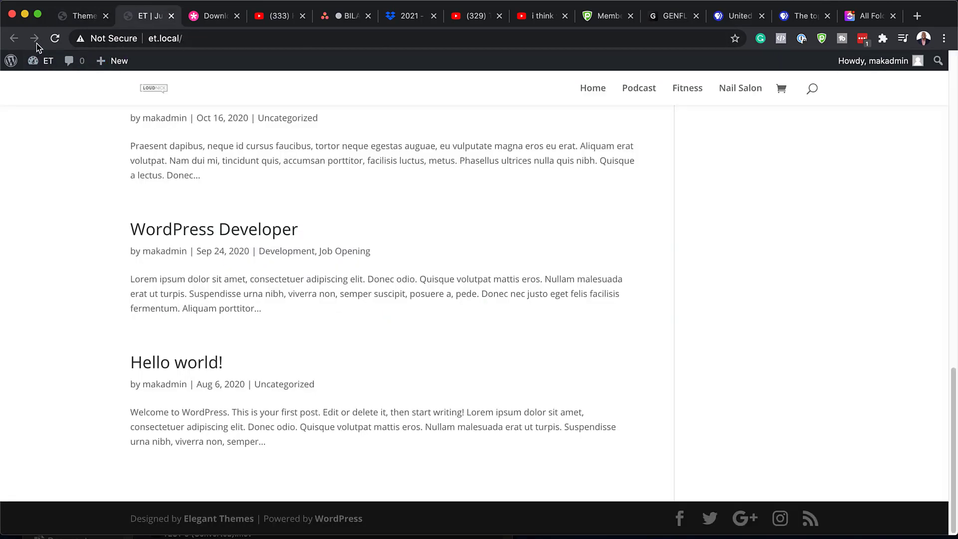
# Step: Reload the homepage, open and close the full-screen menu, view the new footer, then return to Theme Builder
pyautogui.click(55, 38)
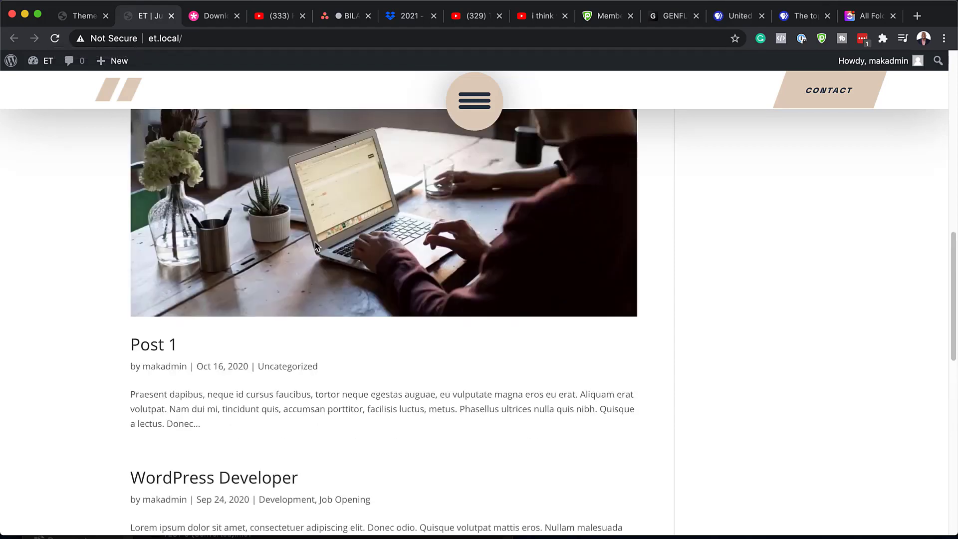
pyautogui.scroll(10, 315, 241)
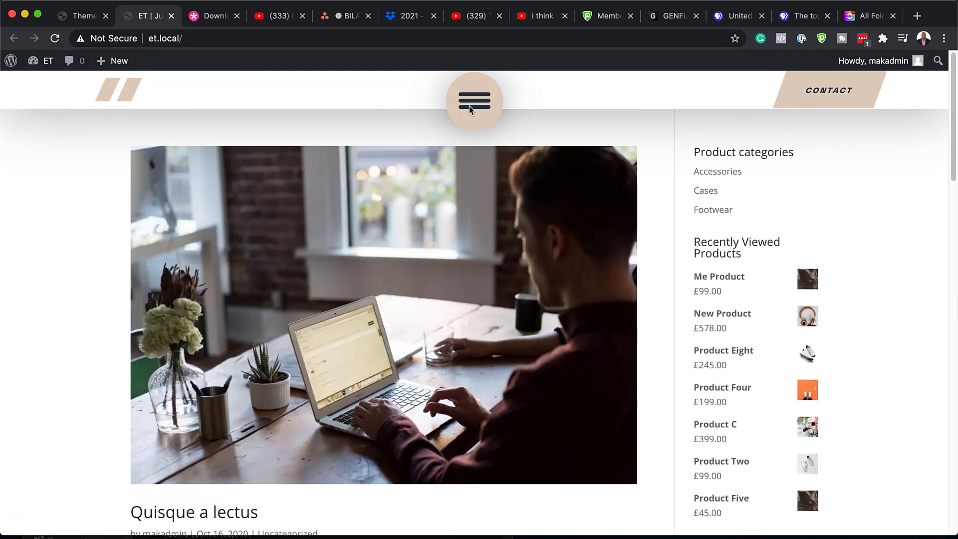
pyautogui.click(477, 102)
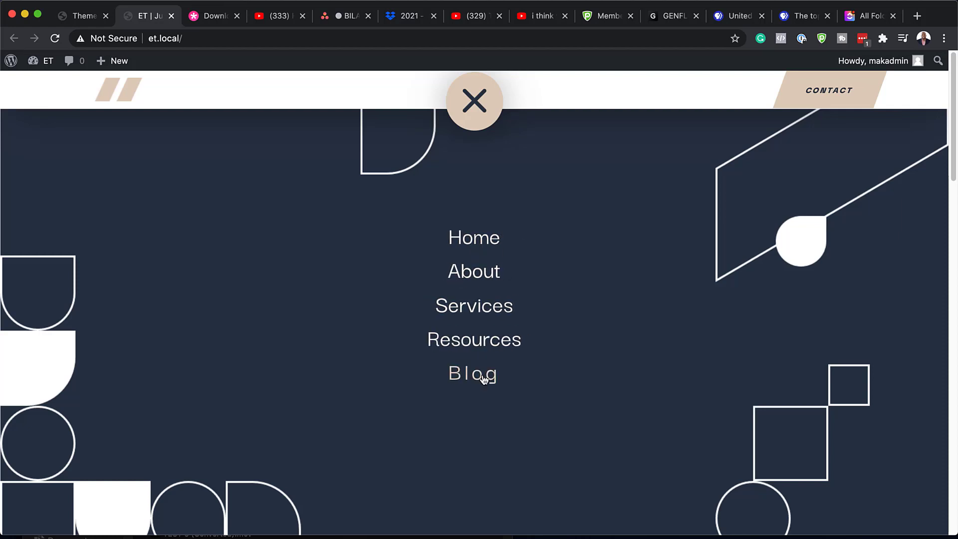
pyautogui.click(474, 101)
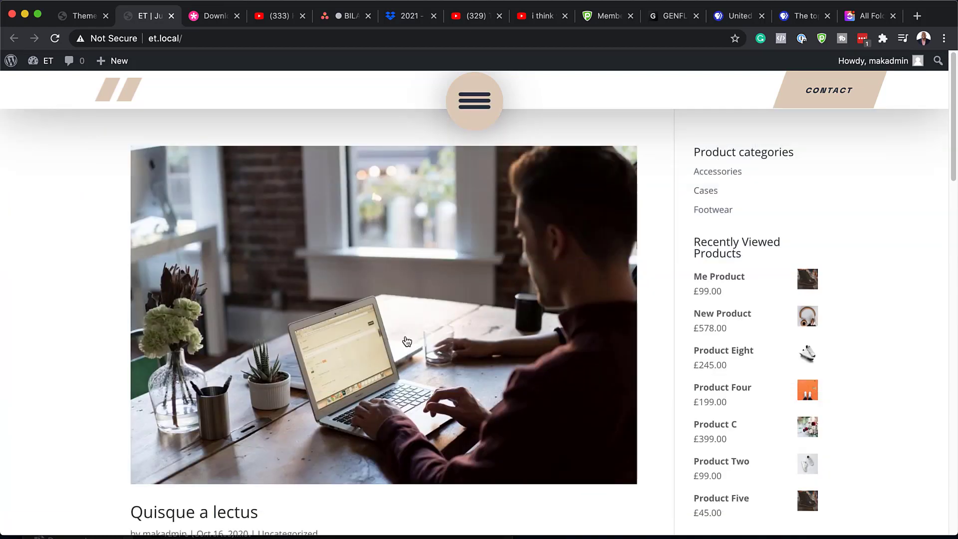
pyautogui.scroll(-15, 407, 342)
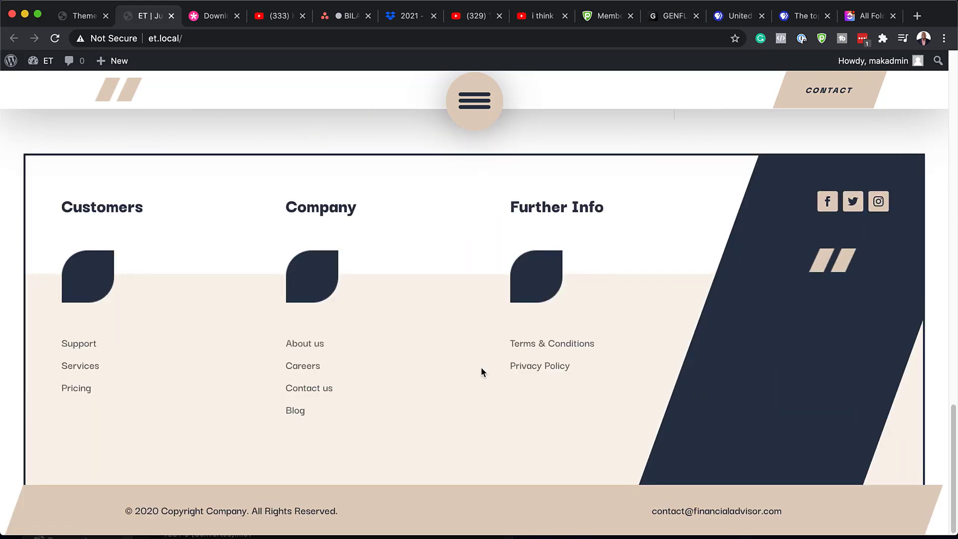
pyautogui.click(86, 19)
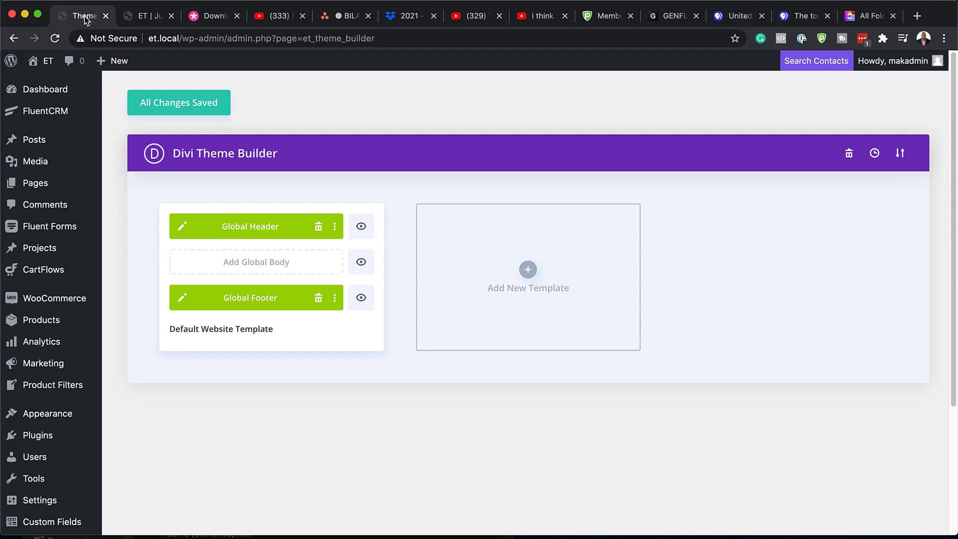
# Step: Edit the Global Header layout and open the CONTACT button's module settings
pyautogui.click(184, 227)
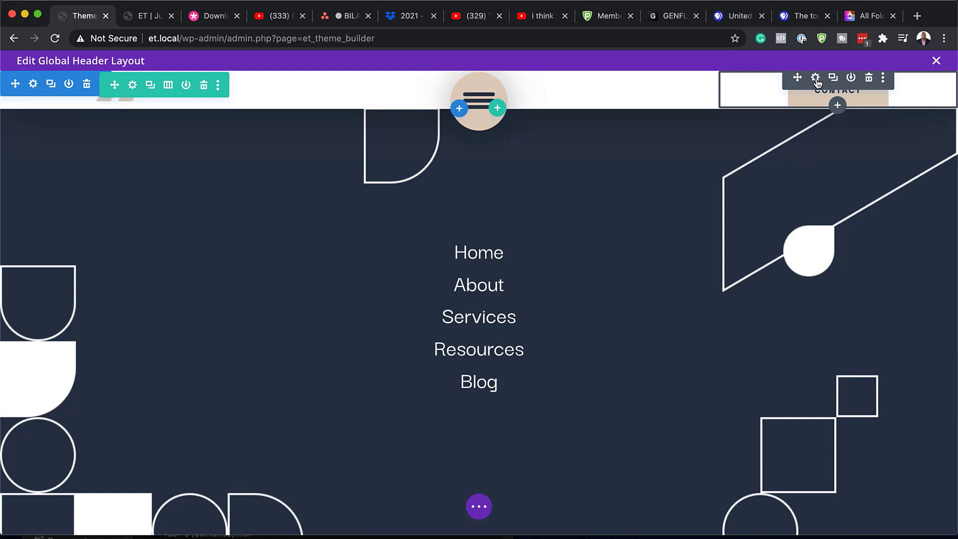
pyautogui.click(816, 79)
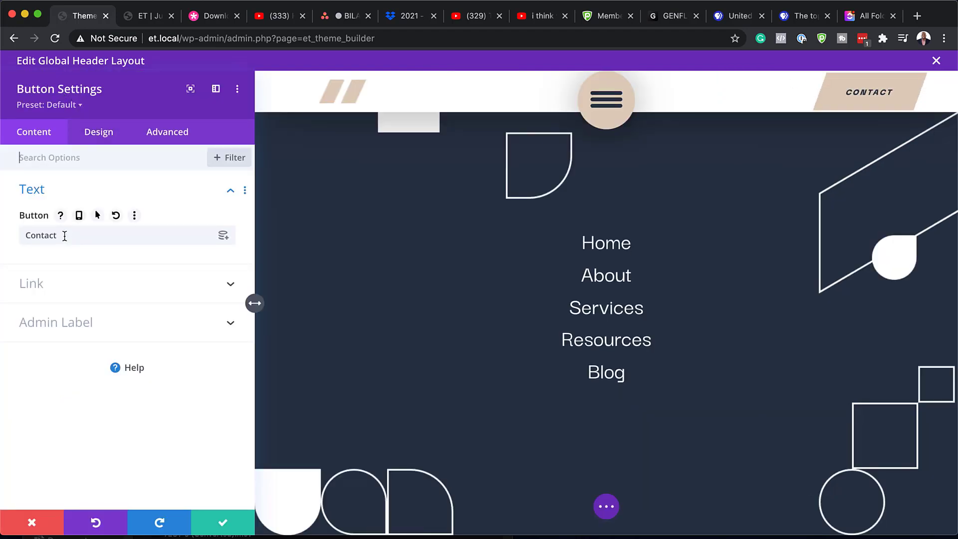
# Step: Set the Contact button's Button Link URL to the placeholder '#'
pyautogui.moveTo(64, 236); pyautogui.dragTo(22, 235)
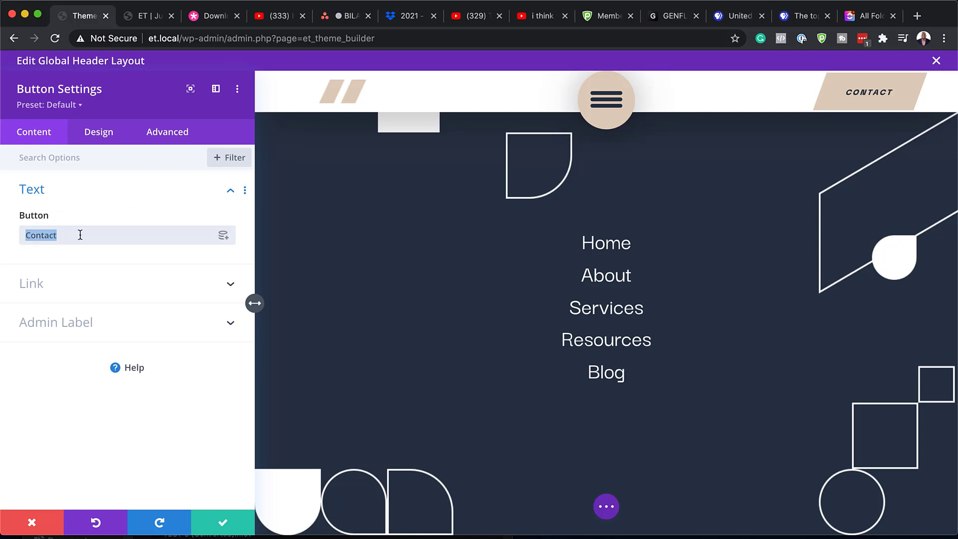
pyautogui.click(42, 288)
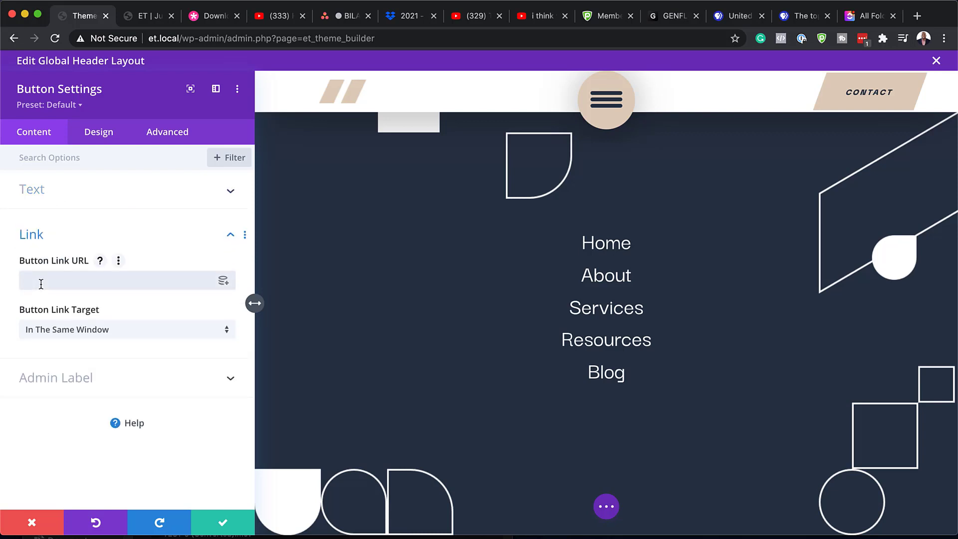
pyautogui.click(42, 283)
pyautogui.write('#')
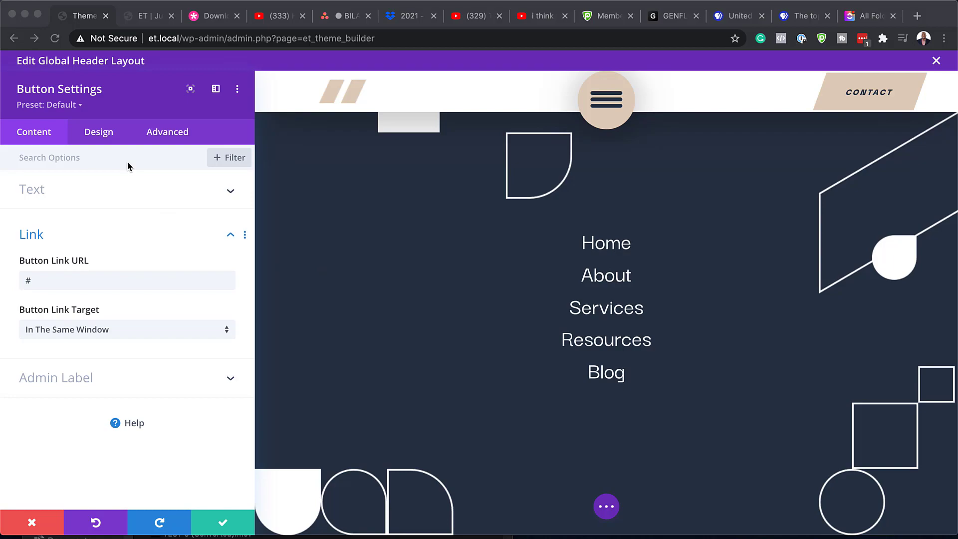
pyautogui.click(102, 133)
# Step: Try red, yellow, green and blue swatches, then settle on a purple Contact button background
pyautogui.click(58, 273)
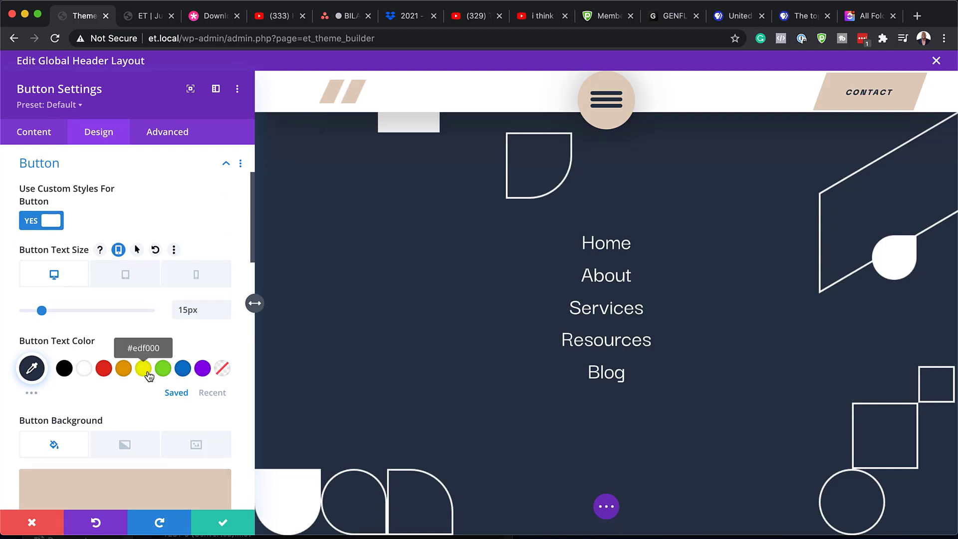
pyautogui.scroll(-4, 123, 385)
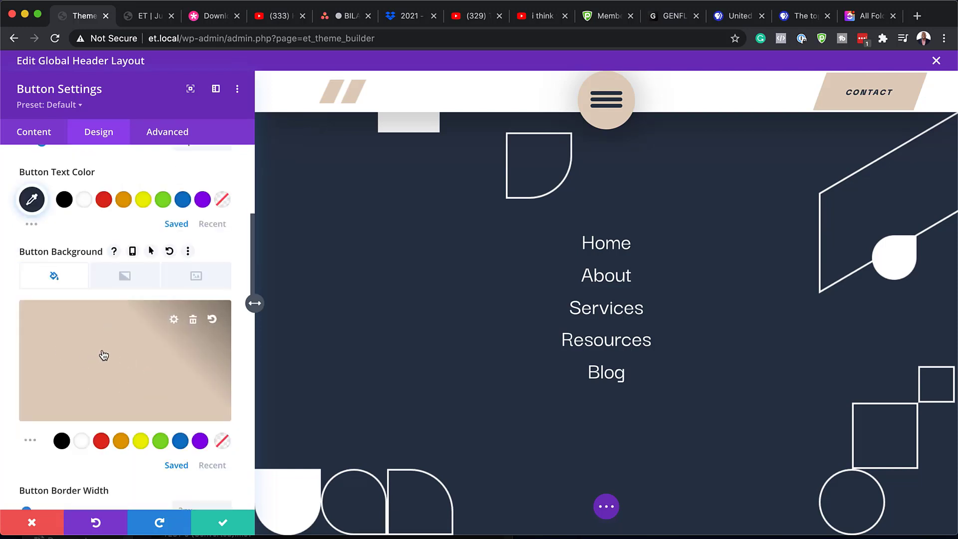
pyautogui.click(102, 441)
pyautogui.click(141, 441)
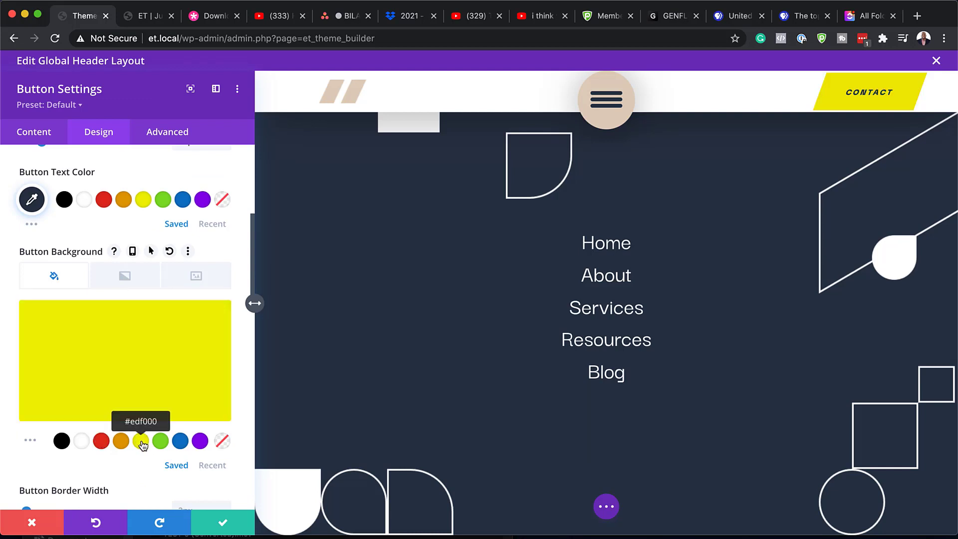
pyautogui.click(161, 443)
pyautogui.click(180, 443)
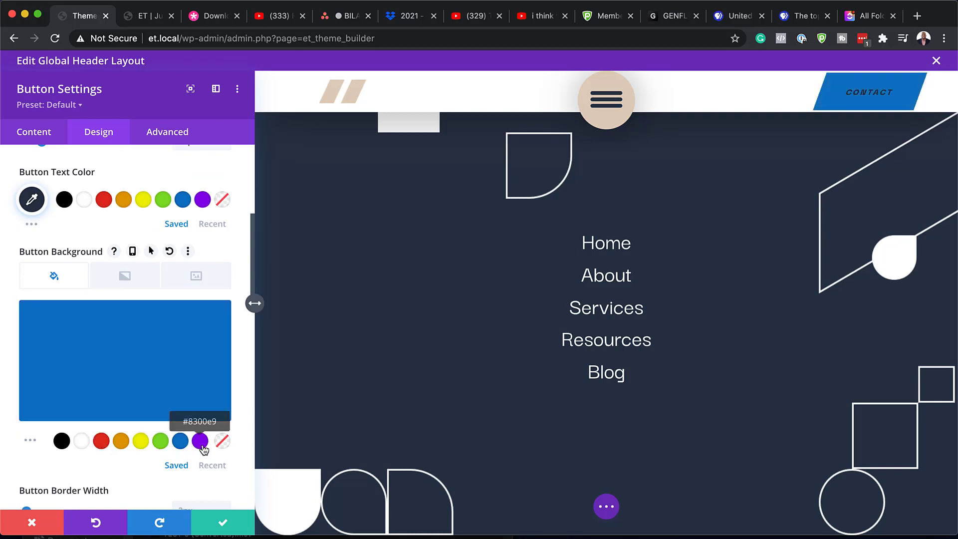
pyautogui.click(200, 444)
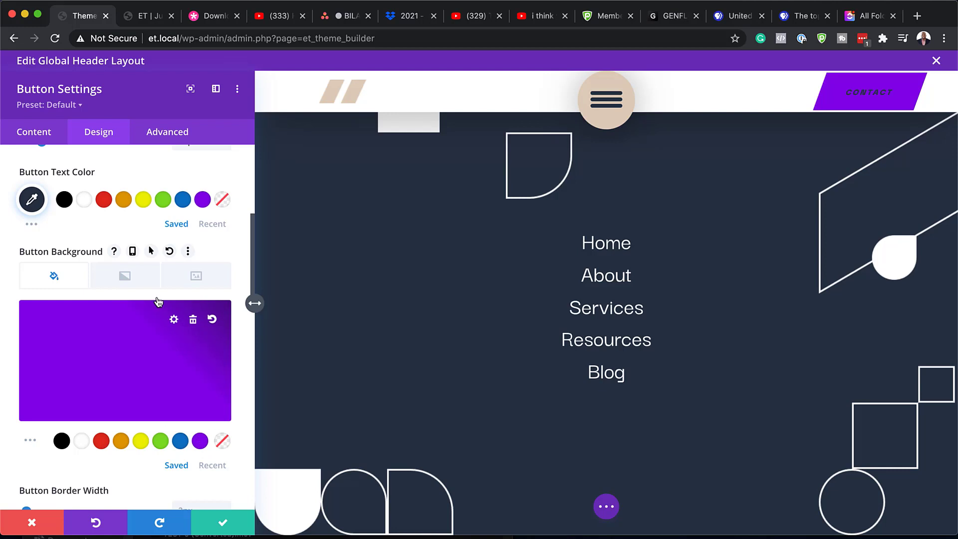
pyautogui.scroll(-3, 170, 273)
pyautogui.scroll(5, 169, 274)
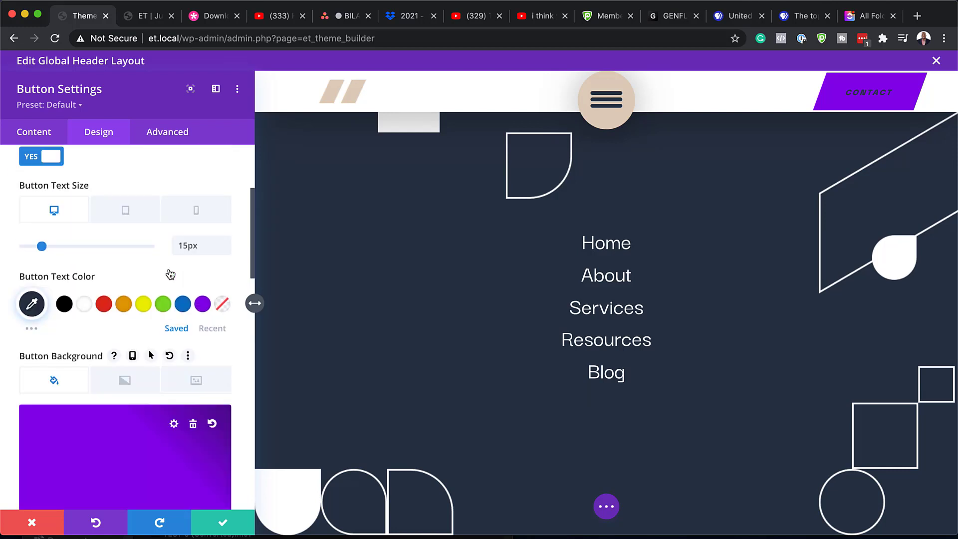
pyautogui.scroll(2, 169, 273)
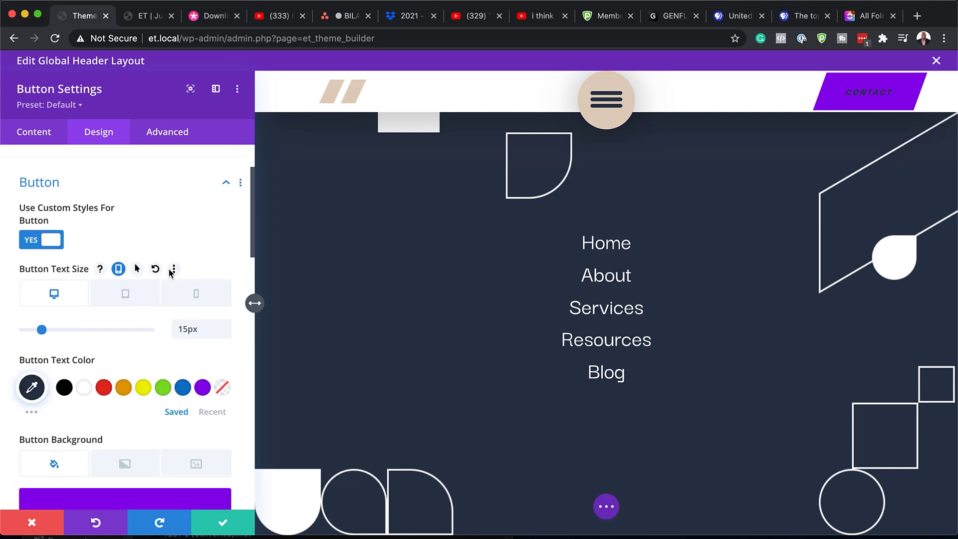
pyautogui.scroll(-7, 170, 274)
pyautogui.scroll(-5, 170, 274)
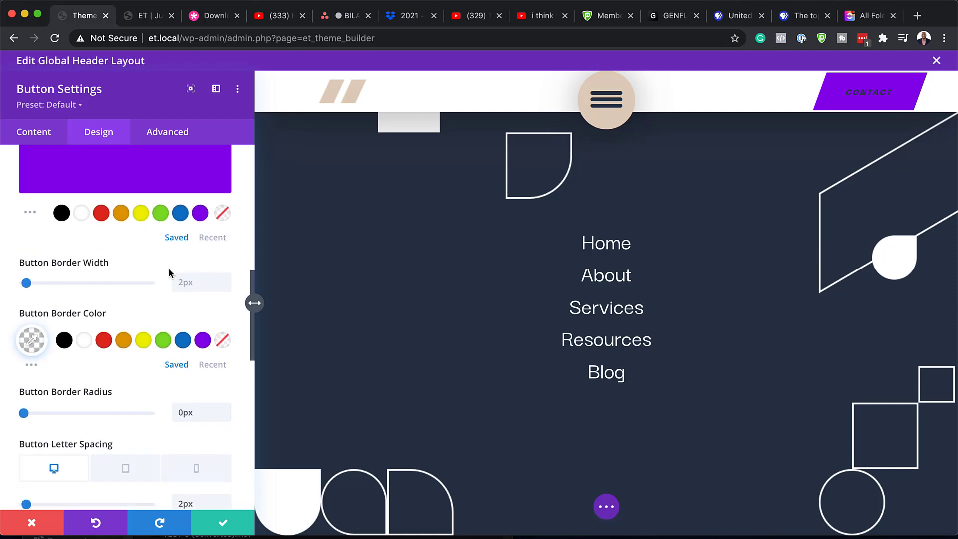
pyautogui.scroll(-1, 169, 274)
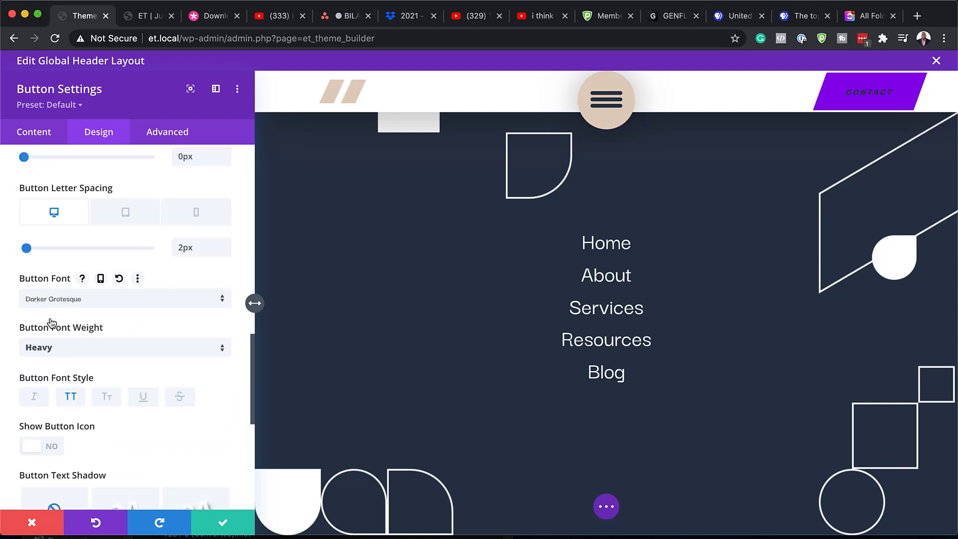
# Step: Set the Contact button font to Poppins, keeping its text uppercase
pyautogui.click(115, 301)
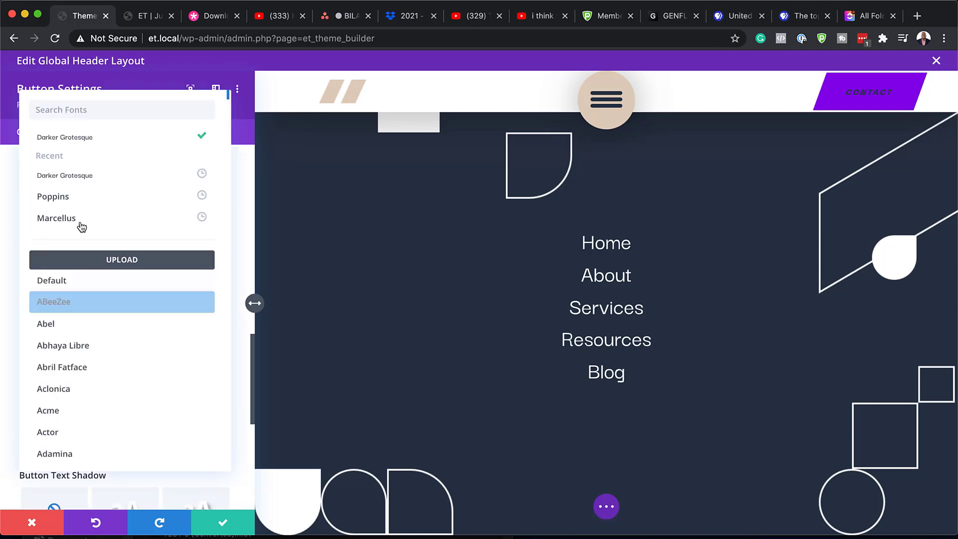
pyautogui.click(88, 197)
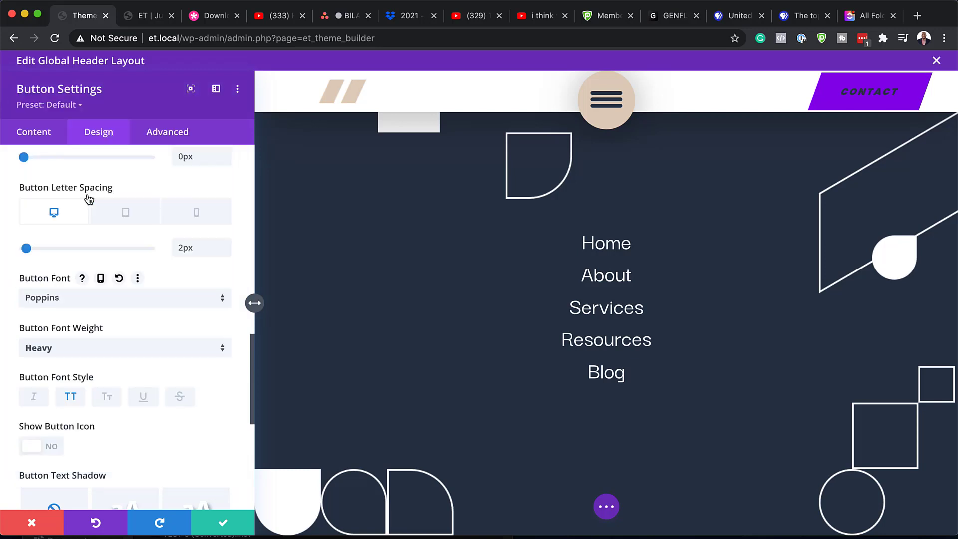
pyautogui.click(73, 403)
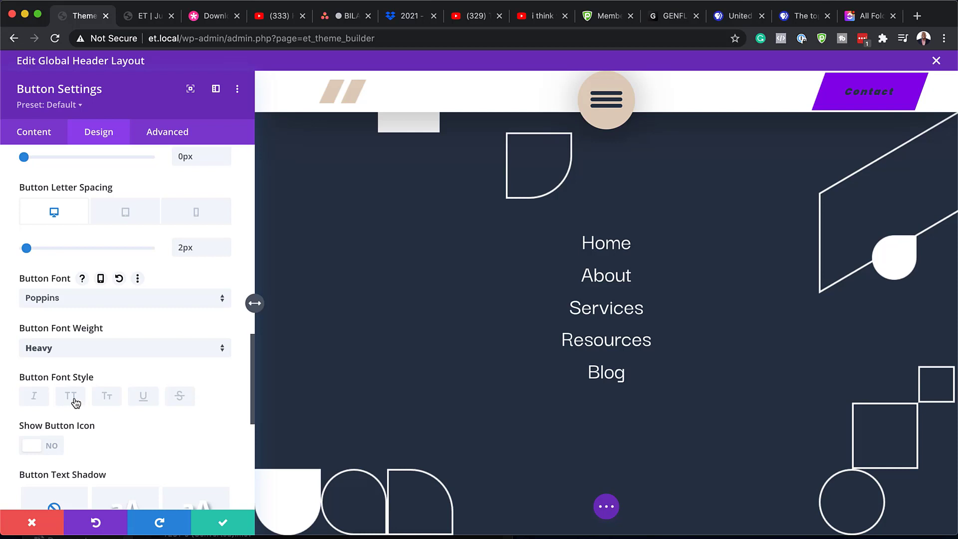
pyautogui.click(73, 403)
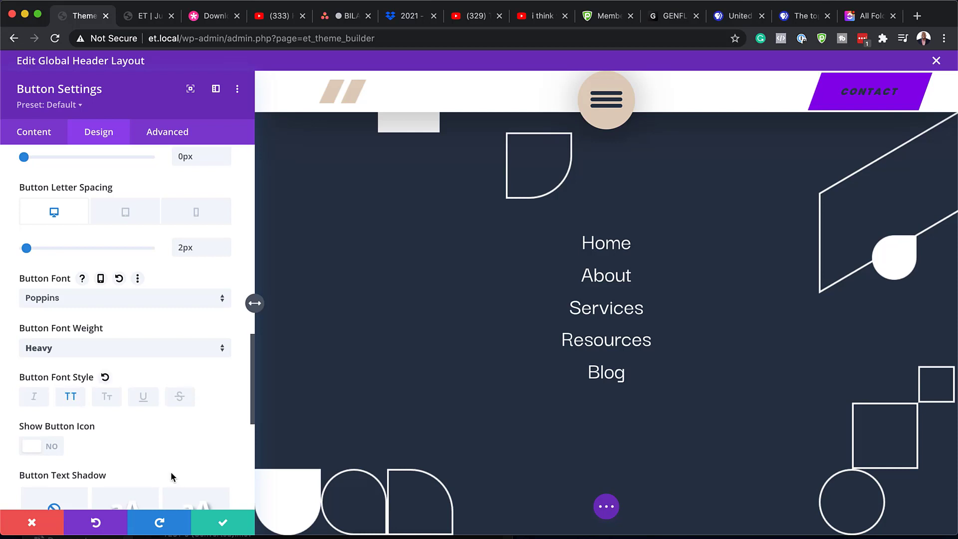
pyautogui.scroll(-3, 171, 474)
pyautogui.scroll(-4, 144, 428)
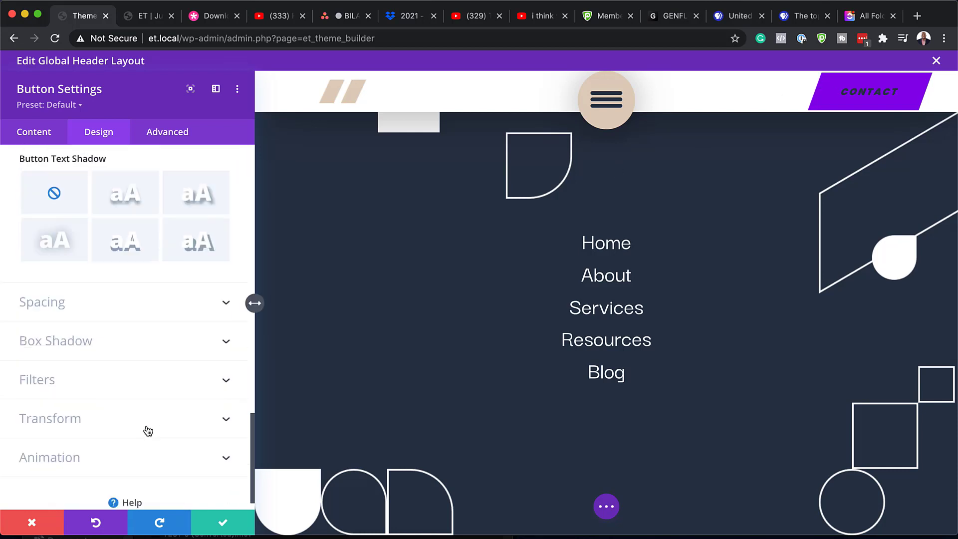
# Step: Trial a new Top padding (15) on the Contact button, then discard and close its settings
pyautogui.click(53, 303)
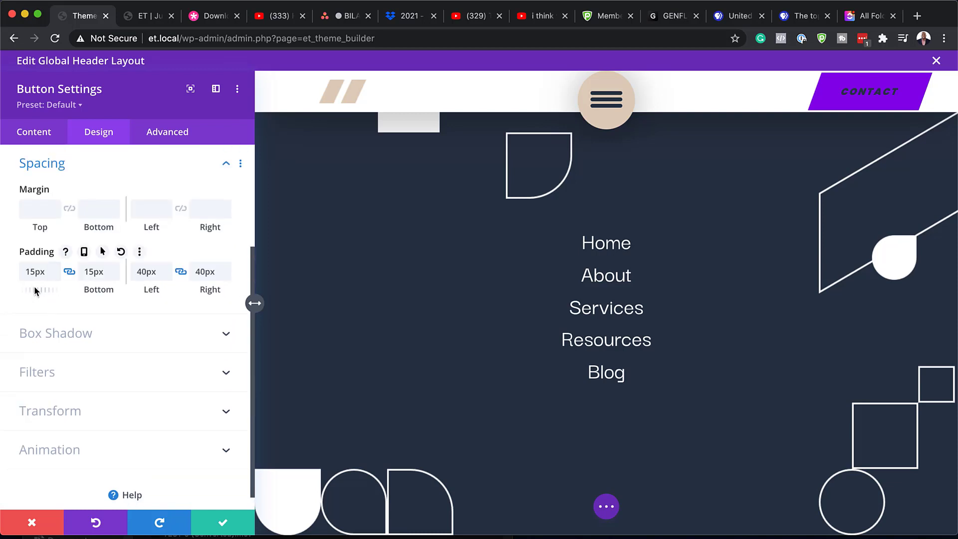
pyautogui.moveTo(35, 288); pyautogui.dragTo(3, 268)
pyautogui.write('15')
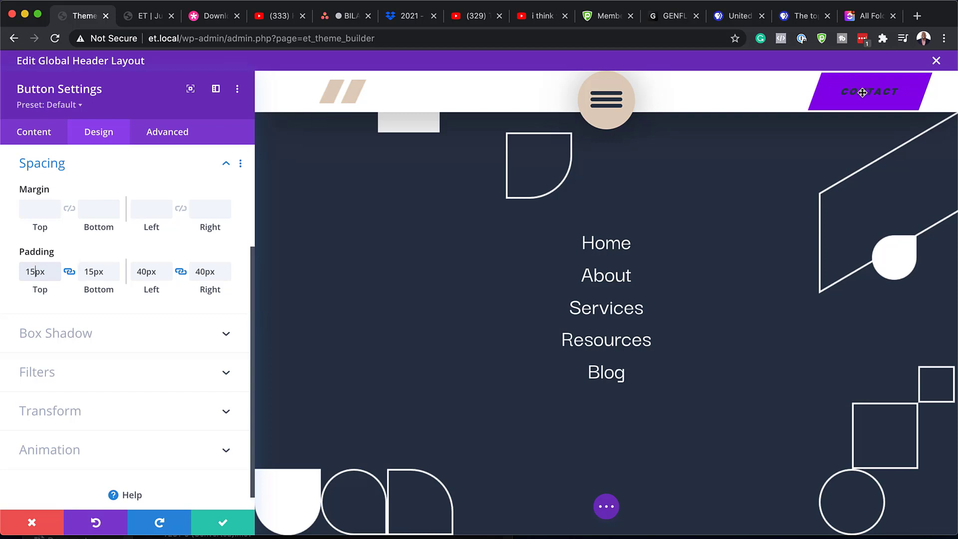
pyautogui.click(33, 524)
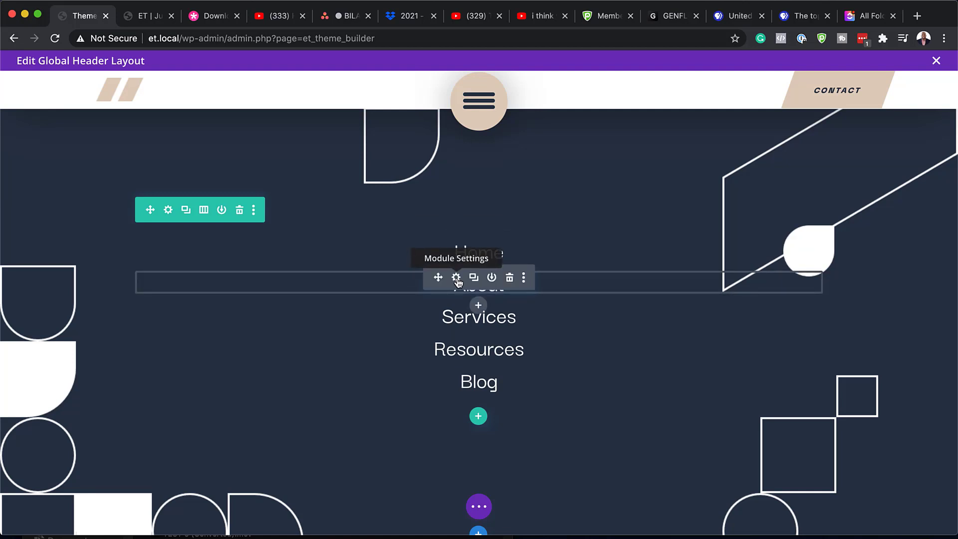
# Step: Inspect the About menu item's link, then save and close the menu text settings
pyautogui.click(457, 280)
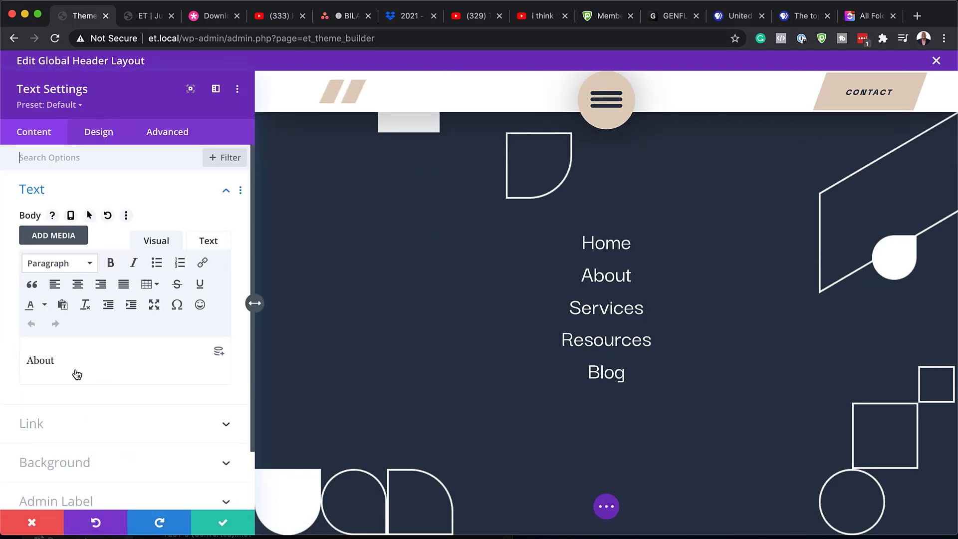
pyautogui.moveTo(64, 358); pyautogui.dragTo(13, 355)
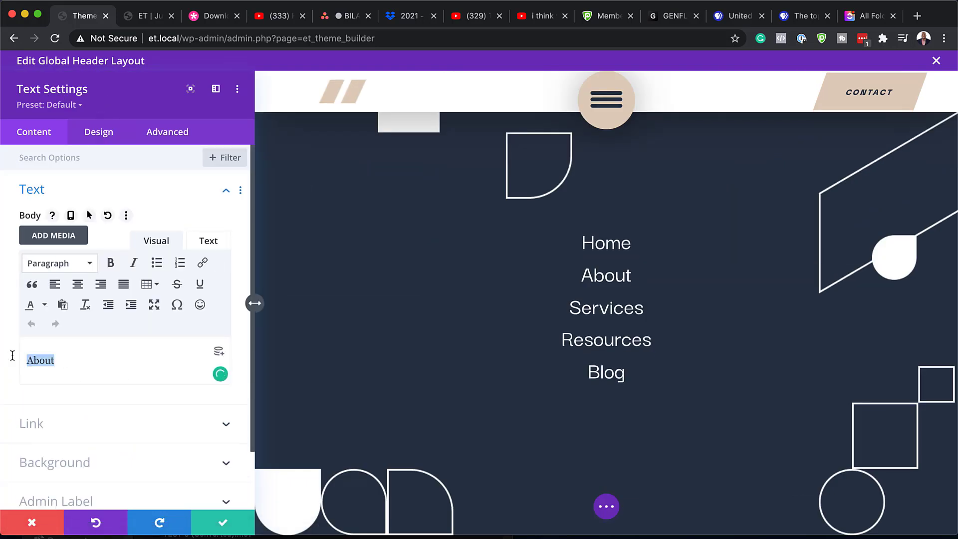
pyautogui.click(203, 264)
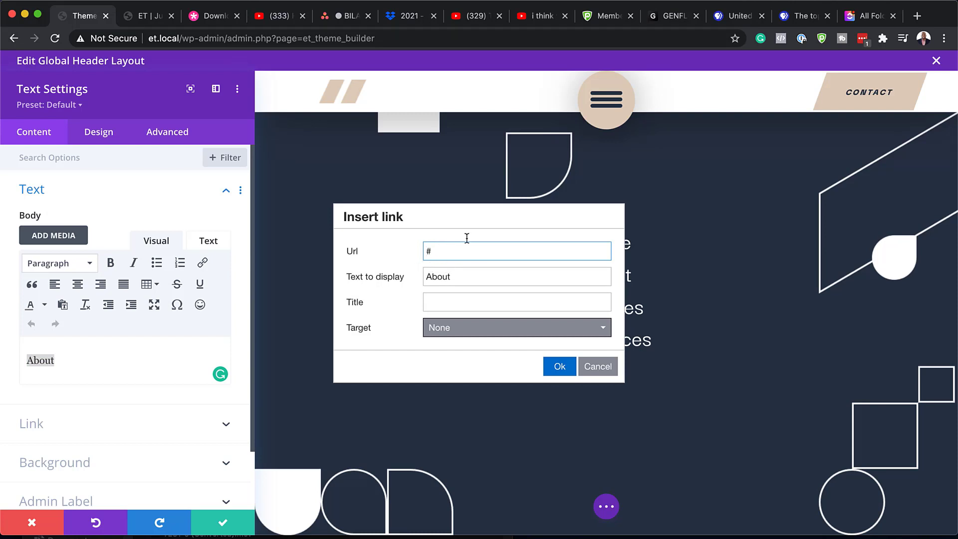
pyautogui.click(223, 522)
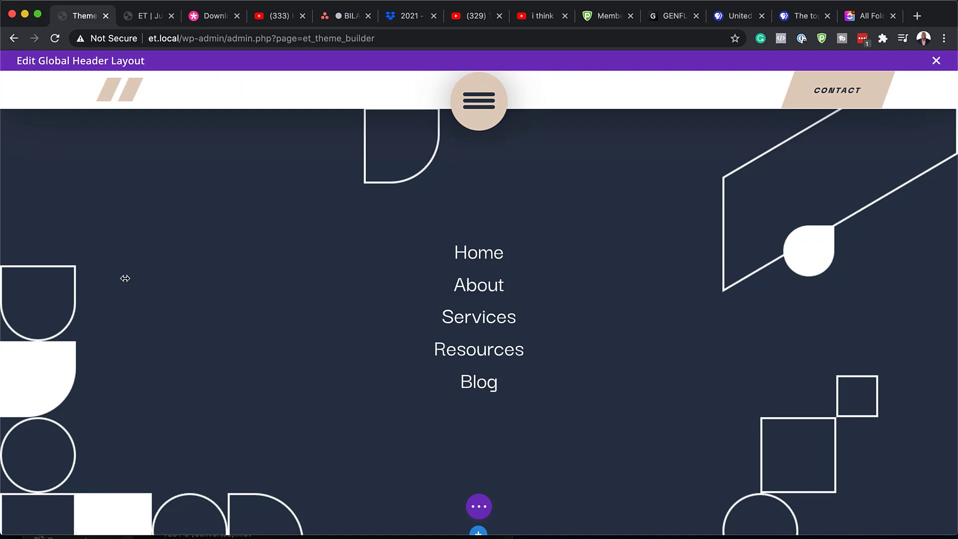
# Step: From Layers, open the second section's background and try red, yellow, blue and purple
pyautogui.click(479, 507)
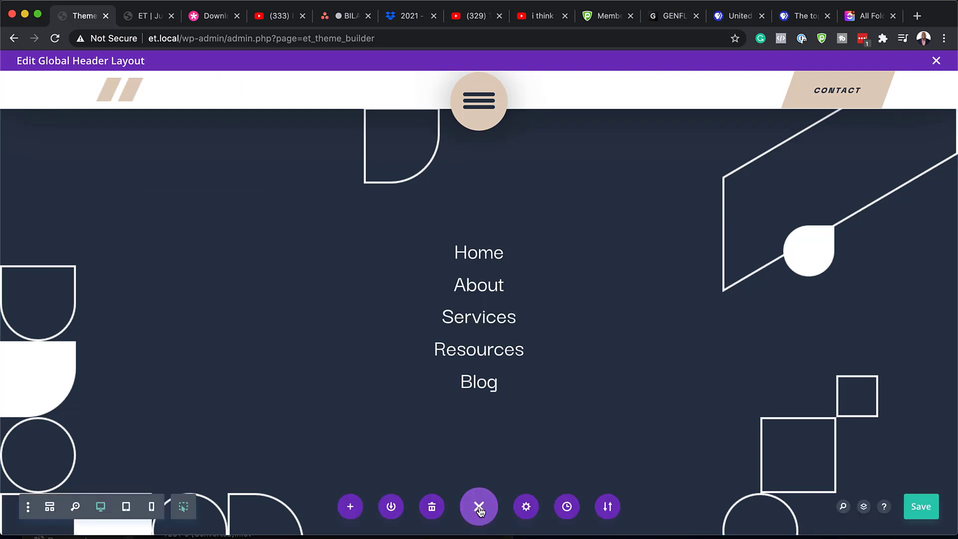
pyautogui.click(863, 508)
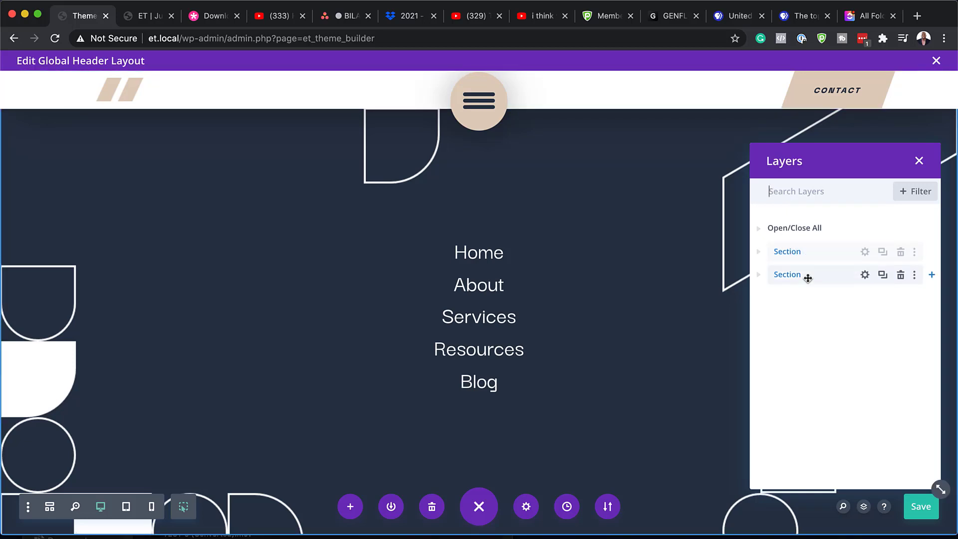
pyautogui.click(865, 275)
pyautogui.click(129, 233)
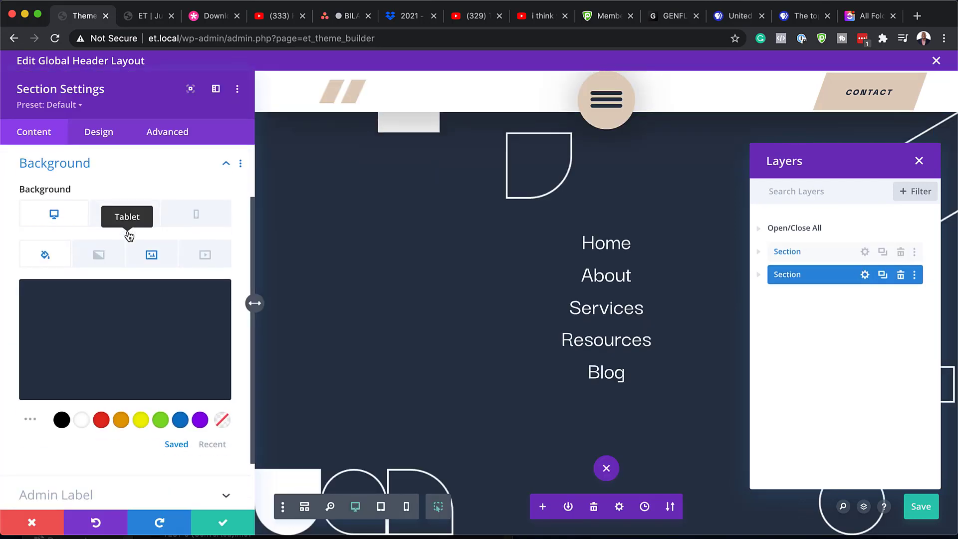
pyautogui.click(102, 421)
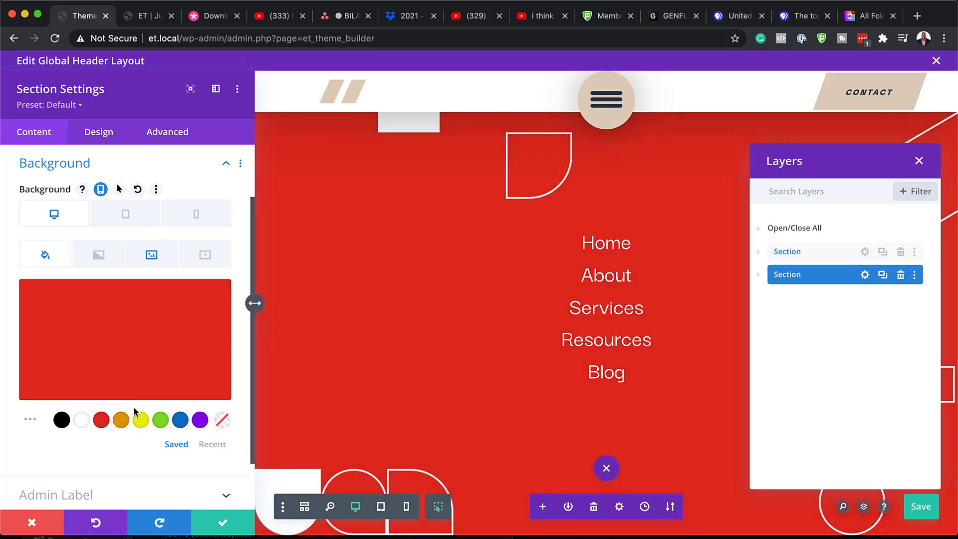
pyautogui.click(141, 422)
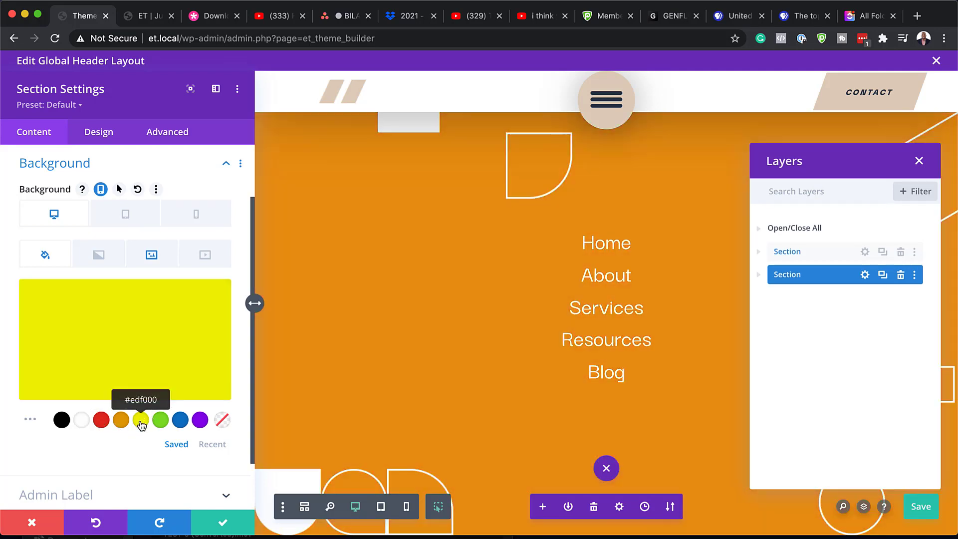
pyautogui.click(180, 421)
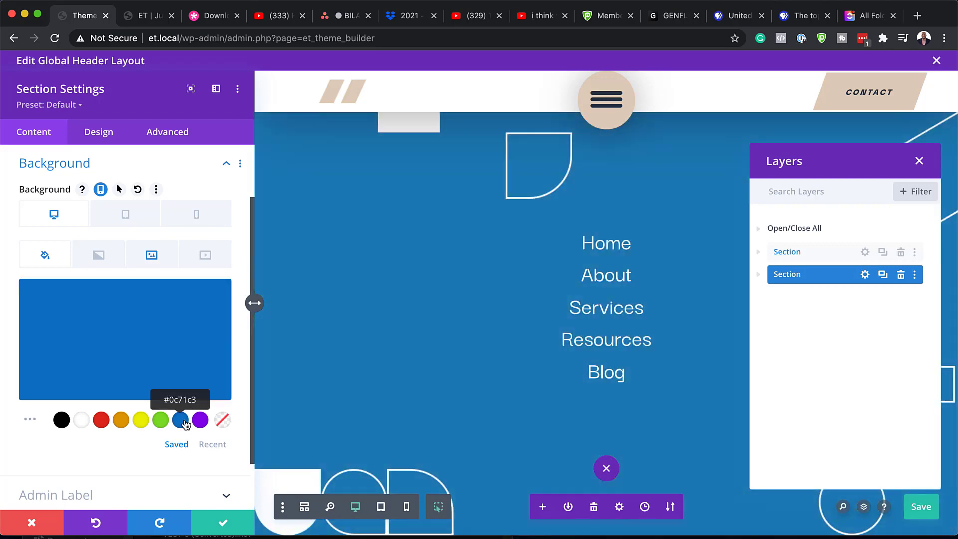
pyautogui.click(200, 420)
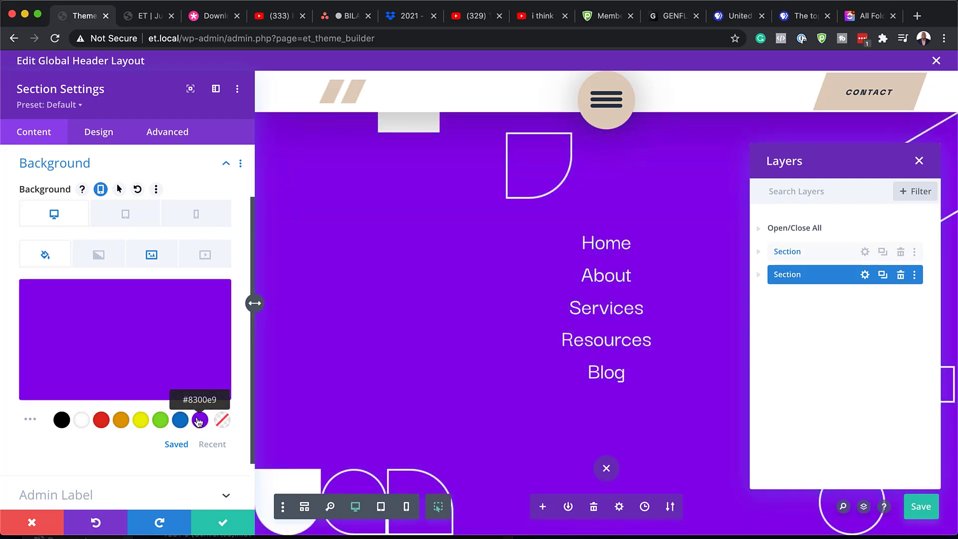
# Step: Remove the section's background image, try black, then discard all background changes
pyautogui.click(158, 257)
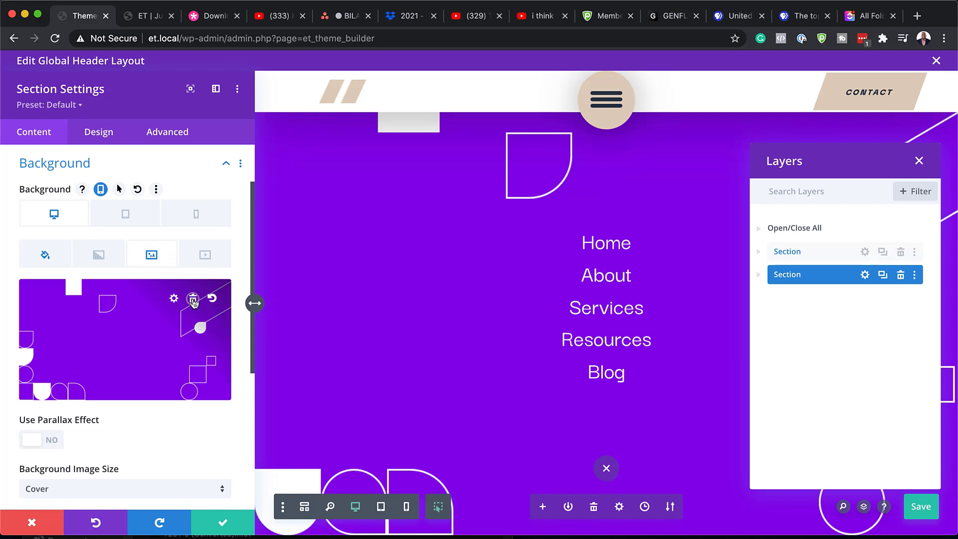
pyautogui.click(193, 300)
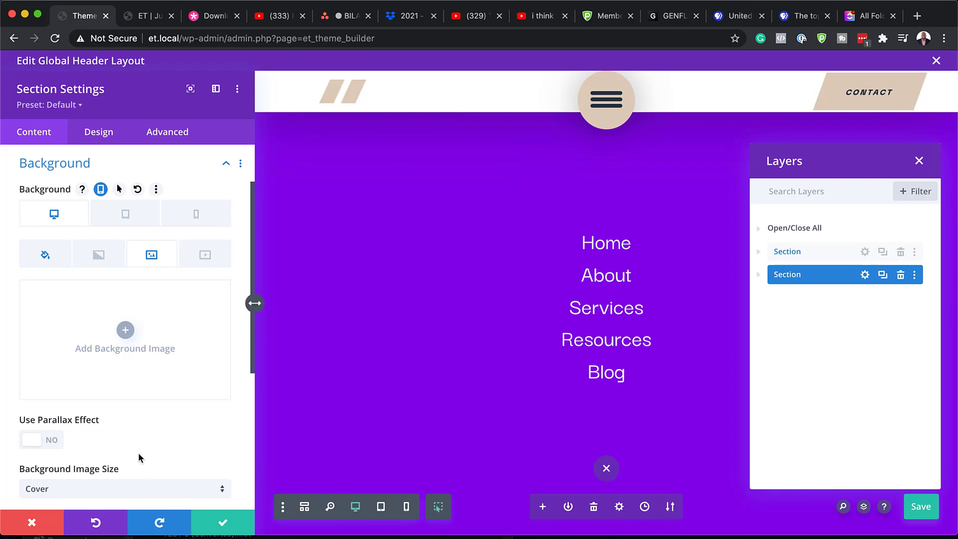
pyautogui.click(45, 255)
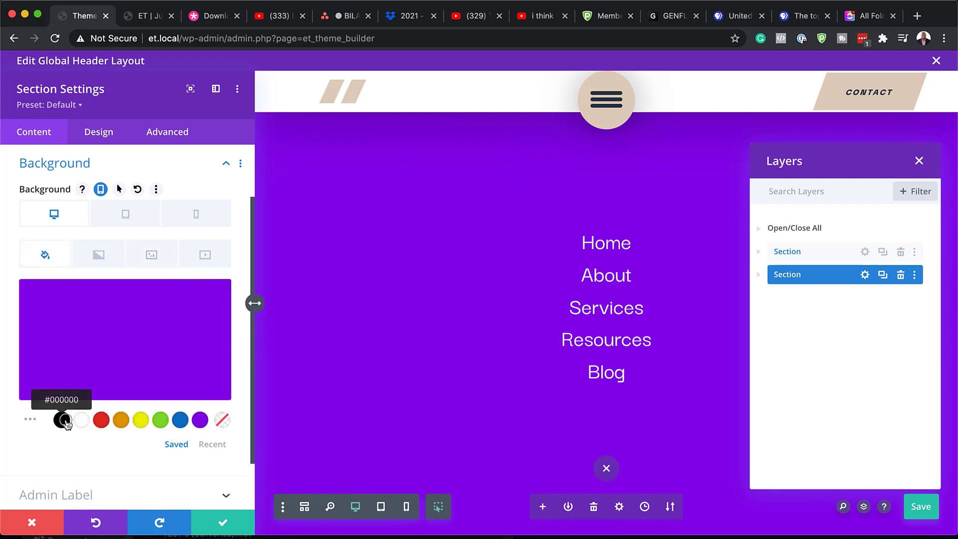
pyautogui.click(61, 420)
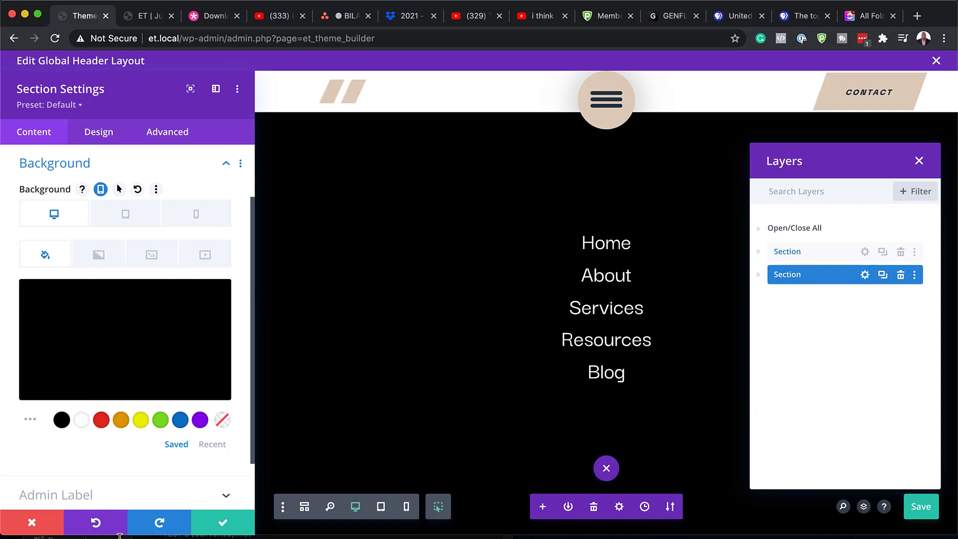
pyautogui.click(32, 522)
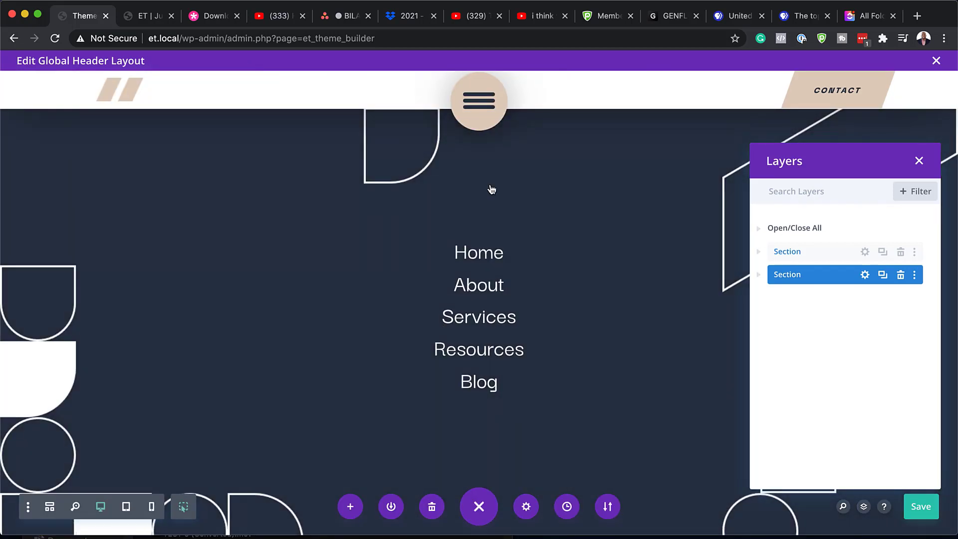
pyautogui.moveTo(483, 87)
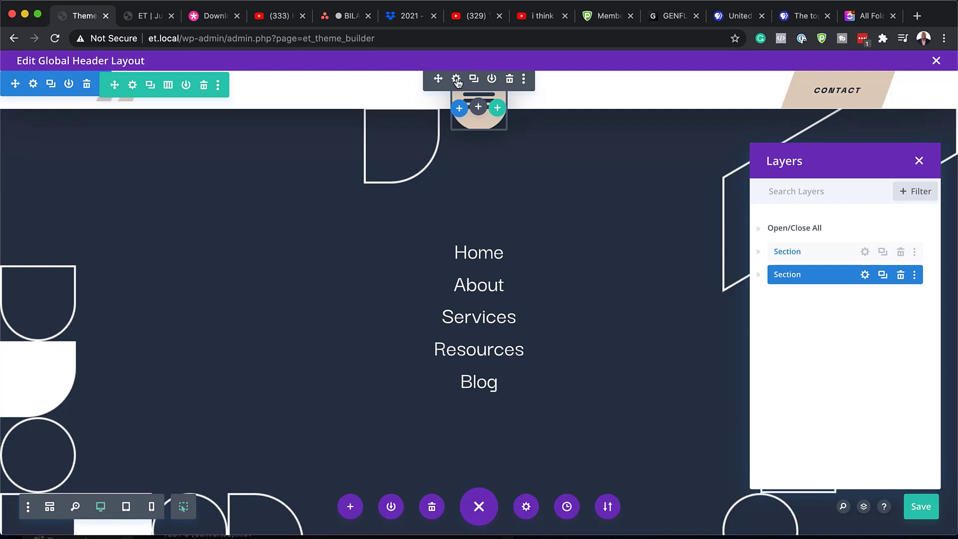
pyautogui.click(457, 80)
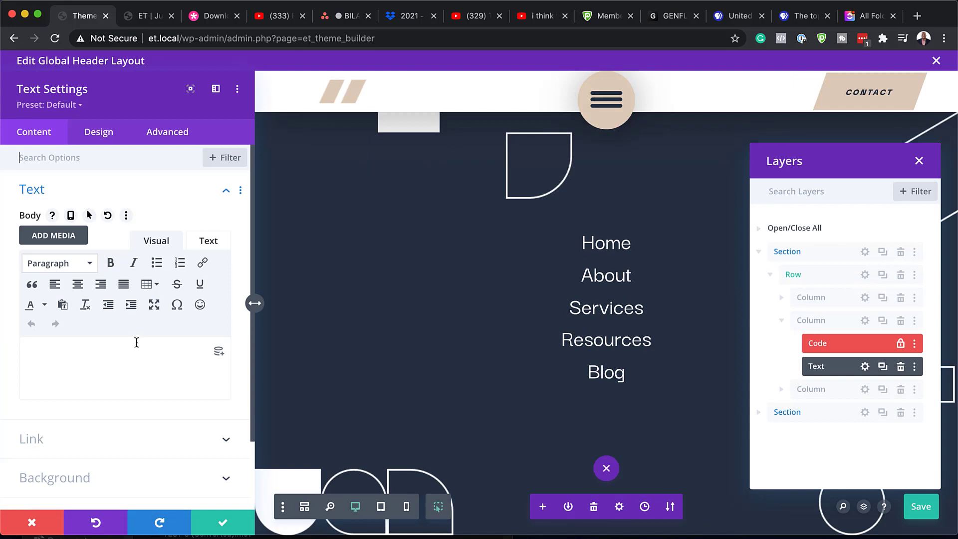
pyautogui.scroll(-3, 128, 432)
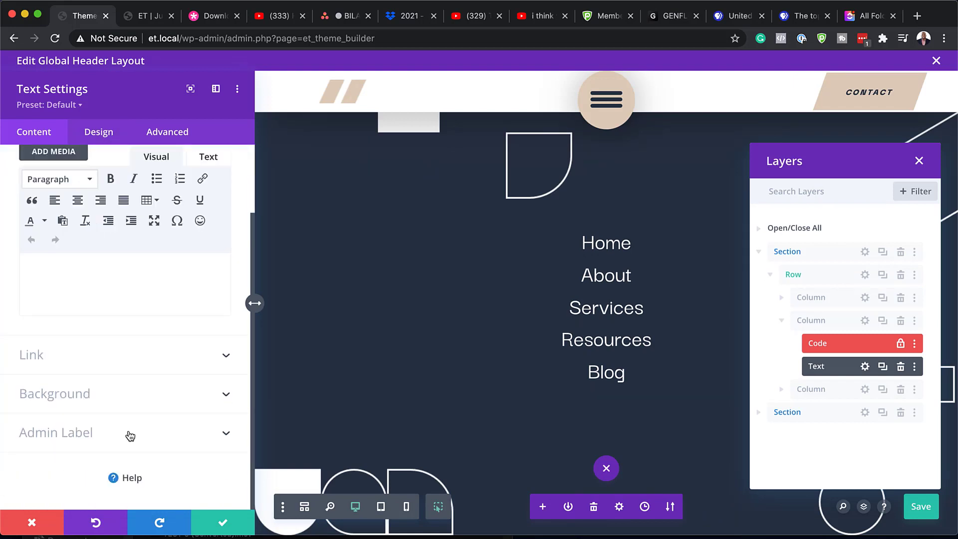
pyautogui.scroll(3, 130, 435)
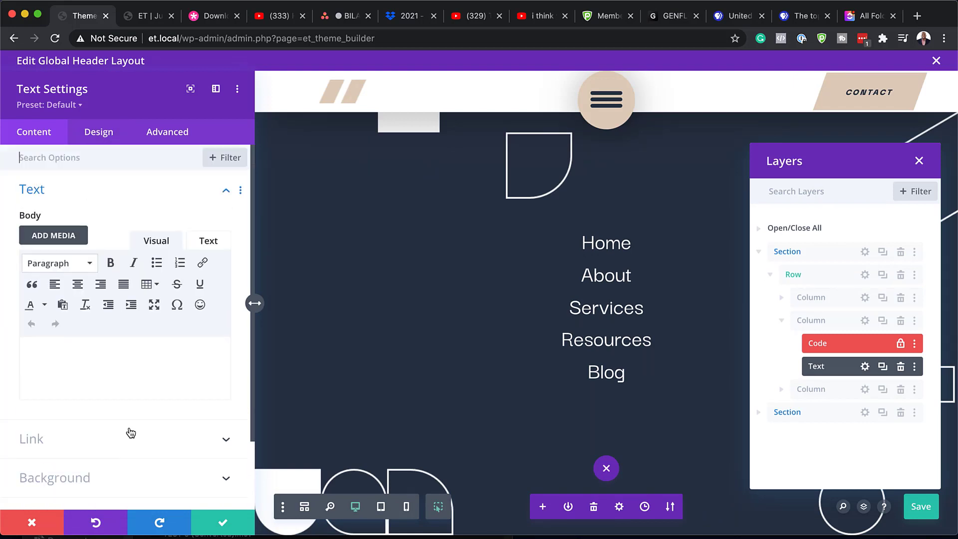
pyautogui.click(97, 134)
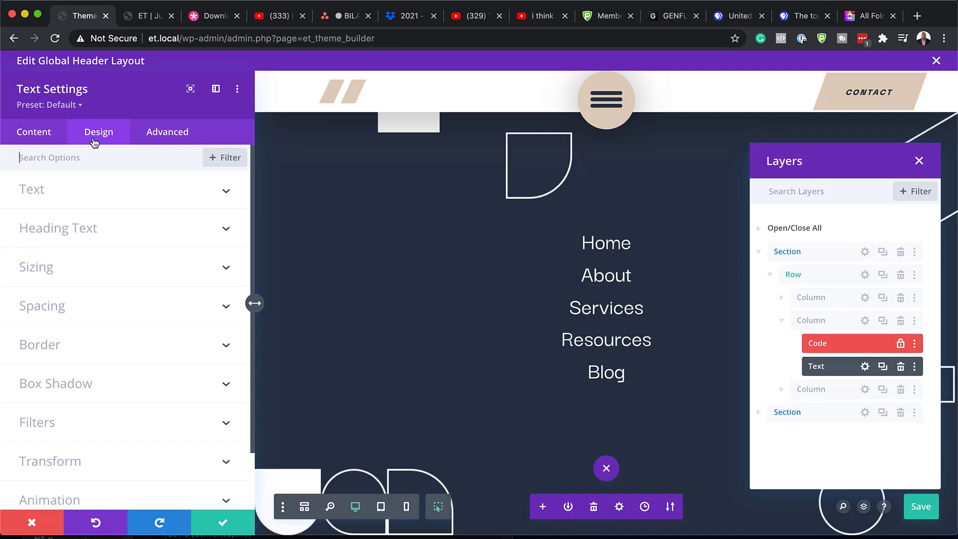
pyautogui.click(43, 190)
pyautogui.scroll(-2, 97, 394)
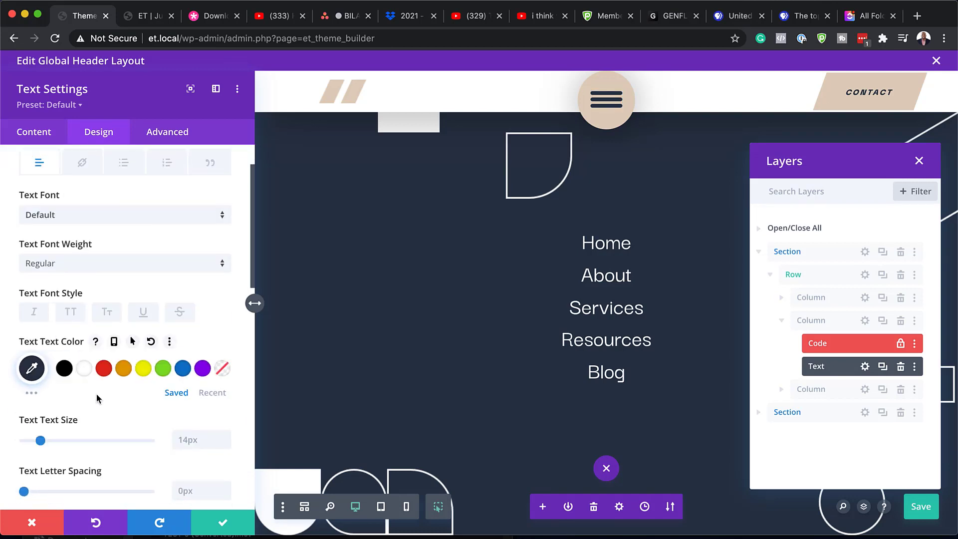
pyautogui.moveTo(40, 441)
pyautogui.mouseDown()
pyautogui.moveTo(112, 441)
pyautogui.moveTo(31, 439)
pyautogui.moveTo(39, 440)
pyautogui.mouseUp()
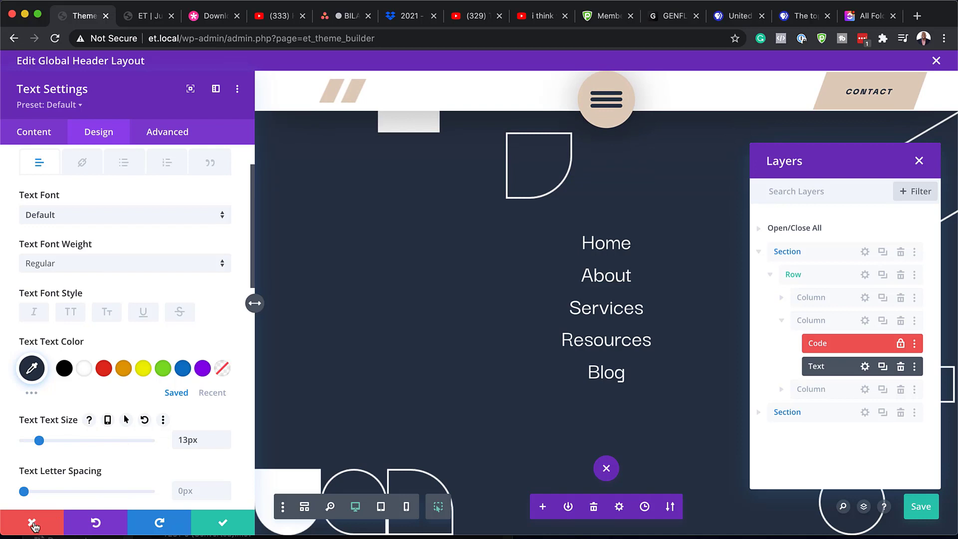
pyautogui.click(31, 522)
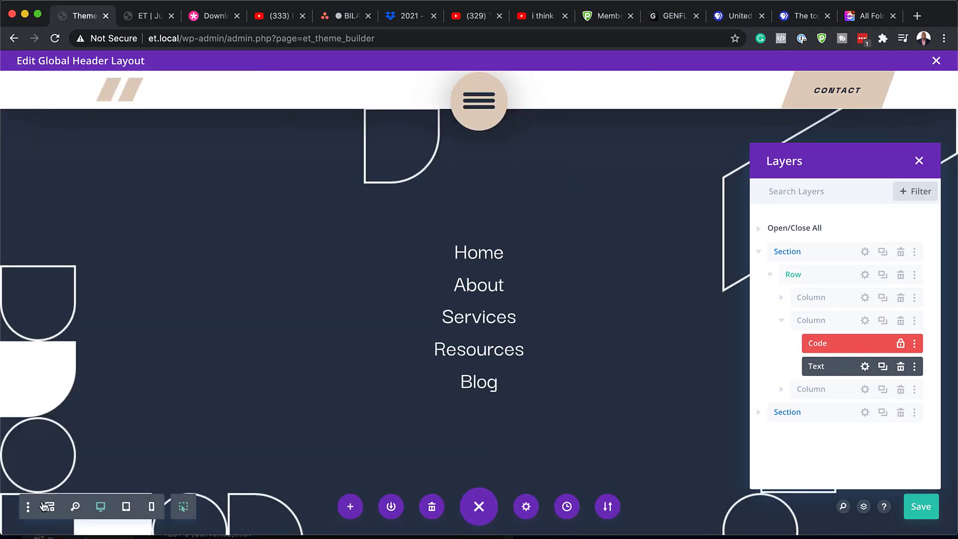
# Step: Discard and exit the header layout, then open the Global Footer layout for editing
pyautogui.click(937, 60)
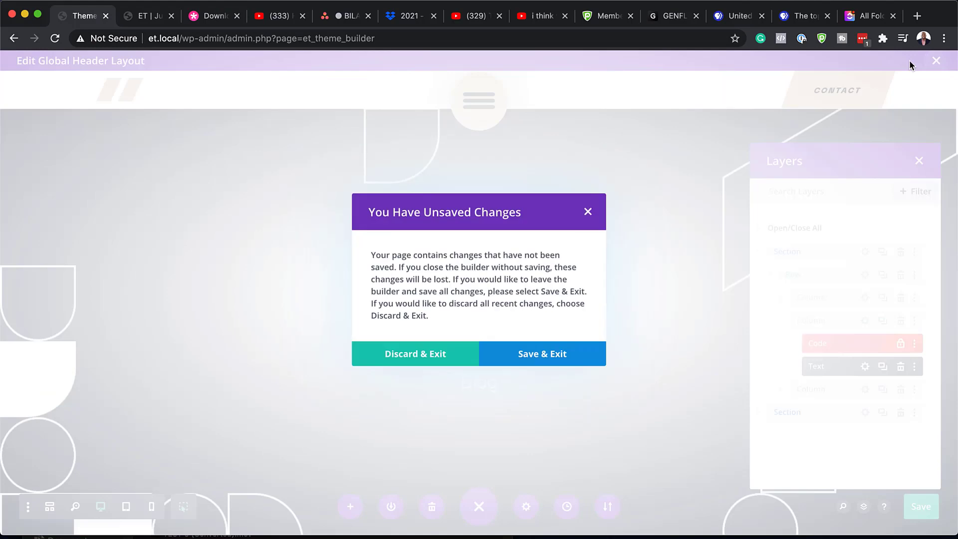
pyautogui.click(428, 357)
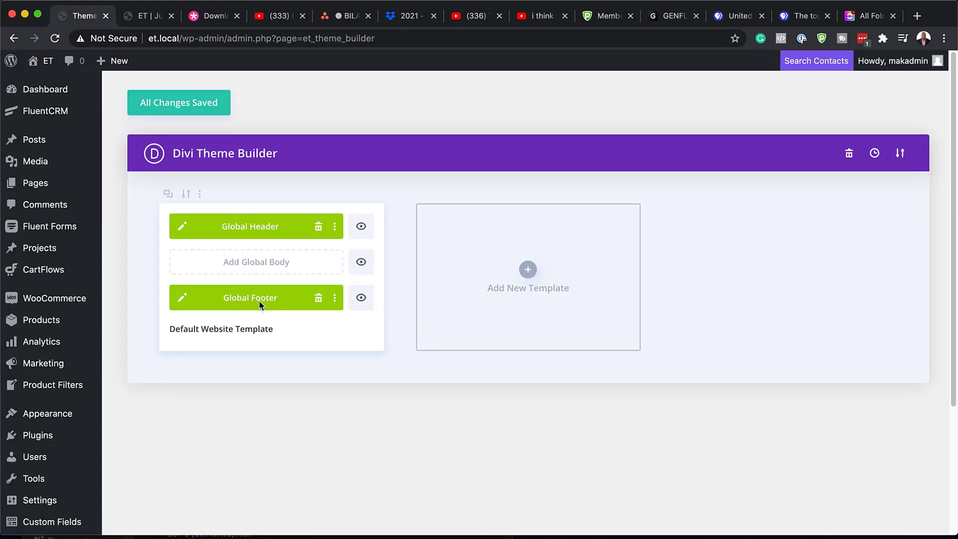
pyautogui.click(183, 298)
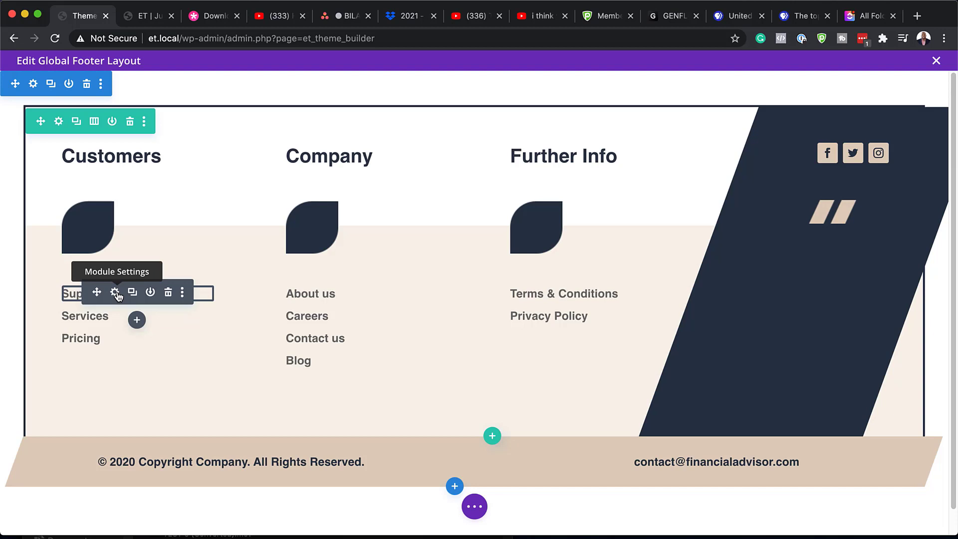
# Step: Link the word Support in the footer's Customers column to '#'
pyautogui.click(115, 292)
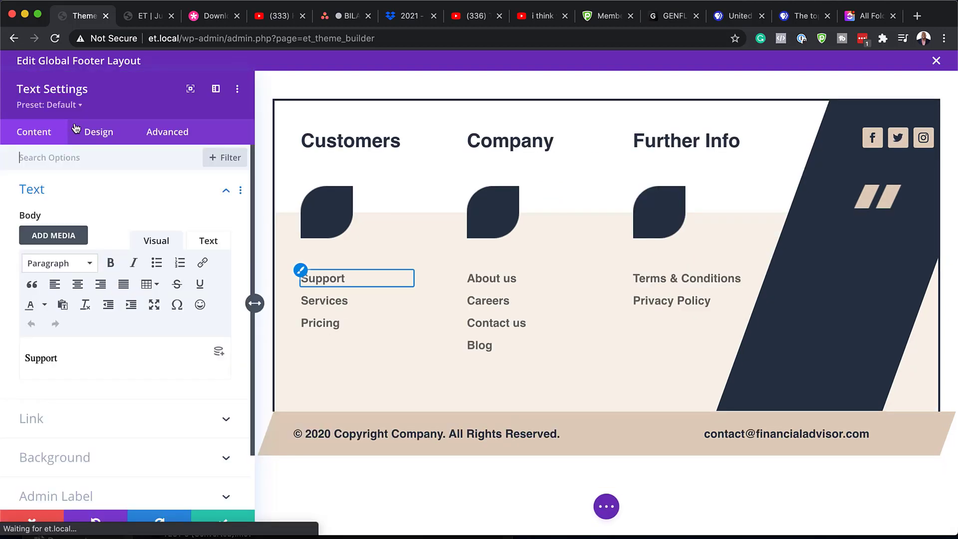
pyautogui.doubleClick(61, 360)
pyautogui.click(207, 263)
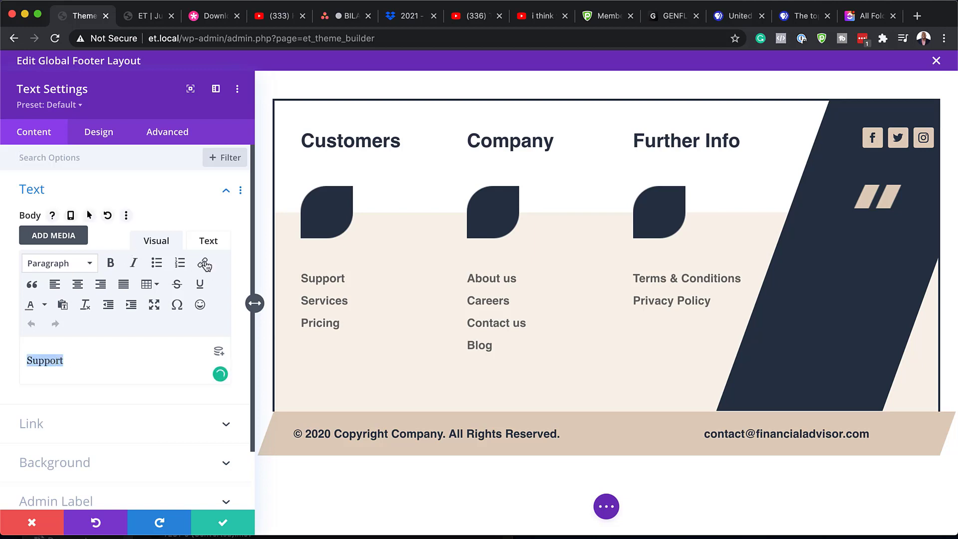
pyautogui.click(451, 250)
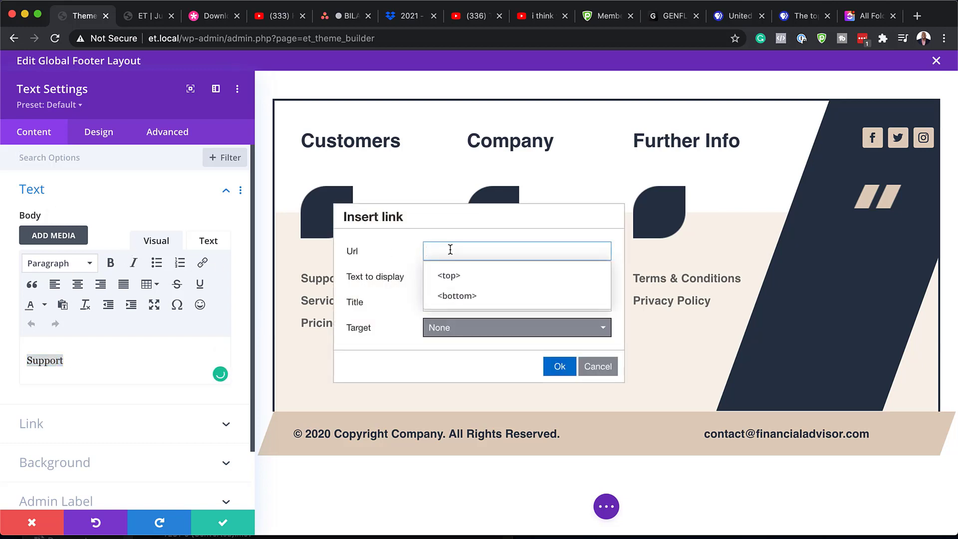
pyautogui.write('#')
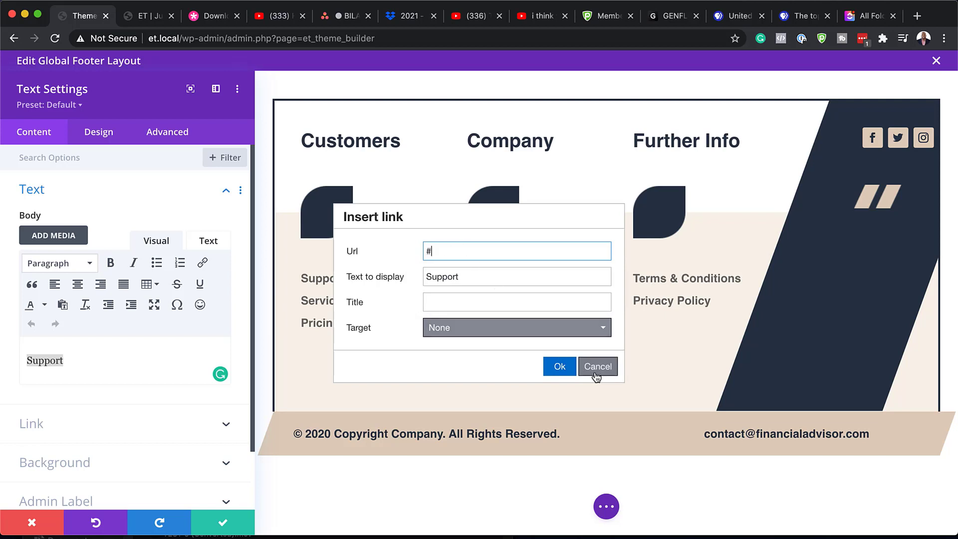
pyautogui.click(566, 371)
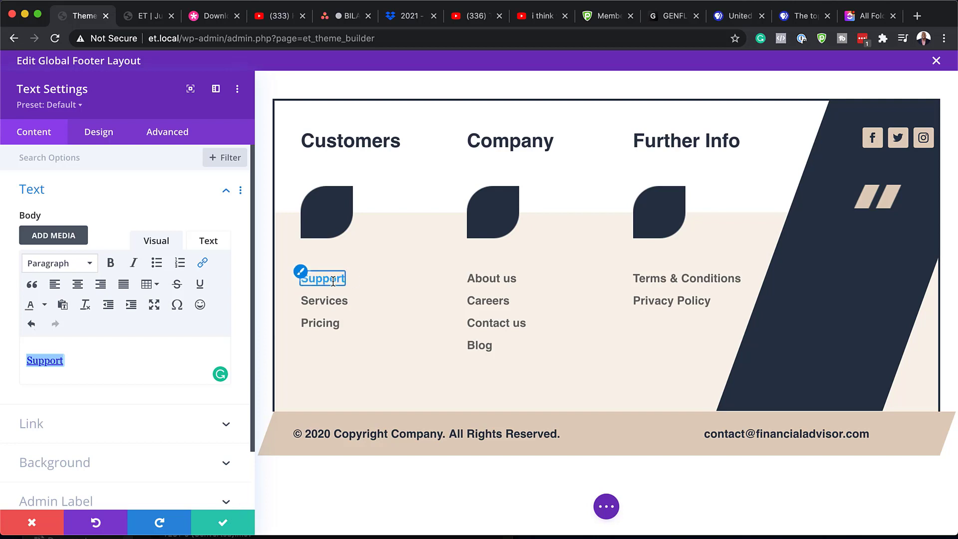
# Step: Try orange and green link colours for Support, discard them, then open the copyright line's settings
pyautogui.click(102, 136)
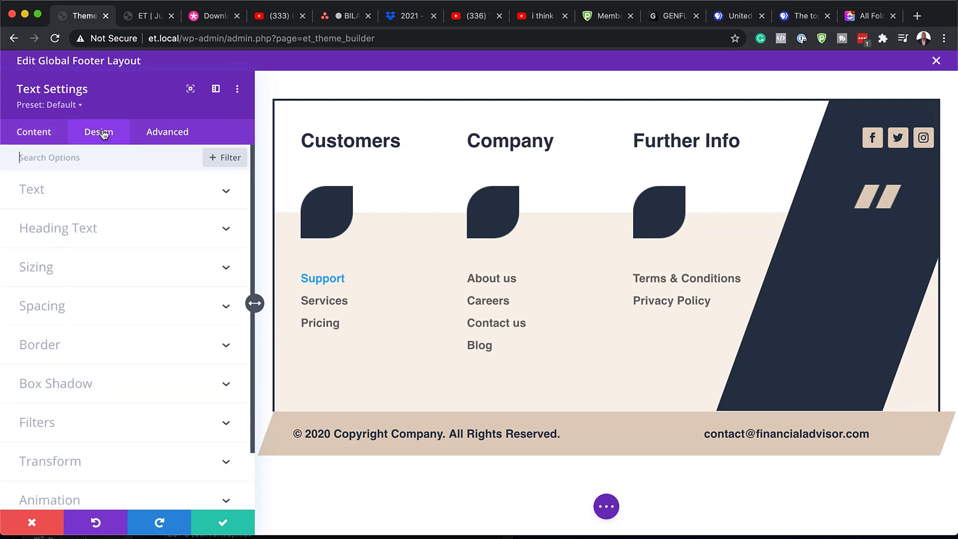
pyautogui.click(36, 193)
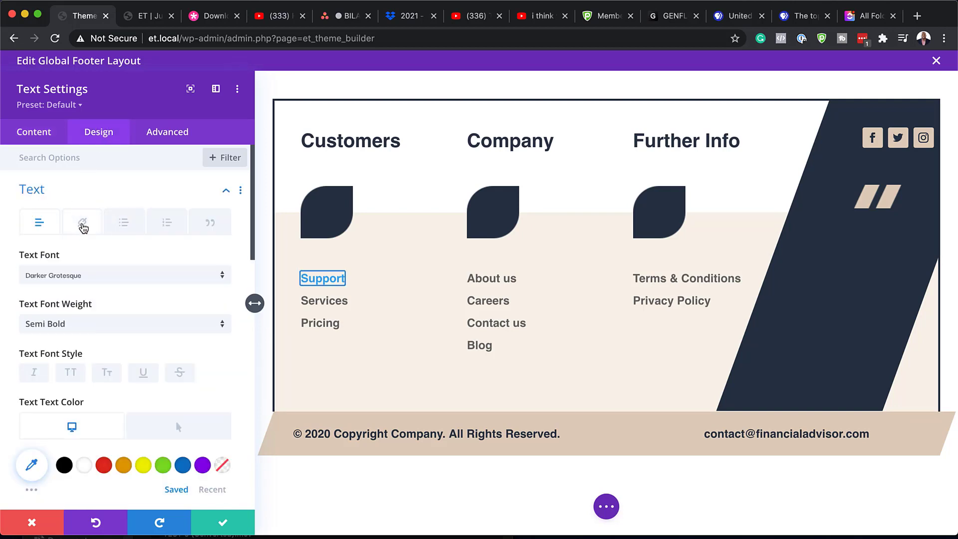
pyautogui.click(82, 224)
pyautogui.scroll(-1, 116, 339)
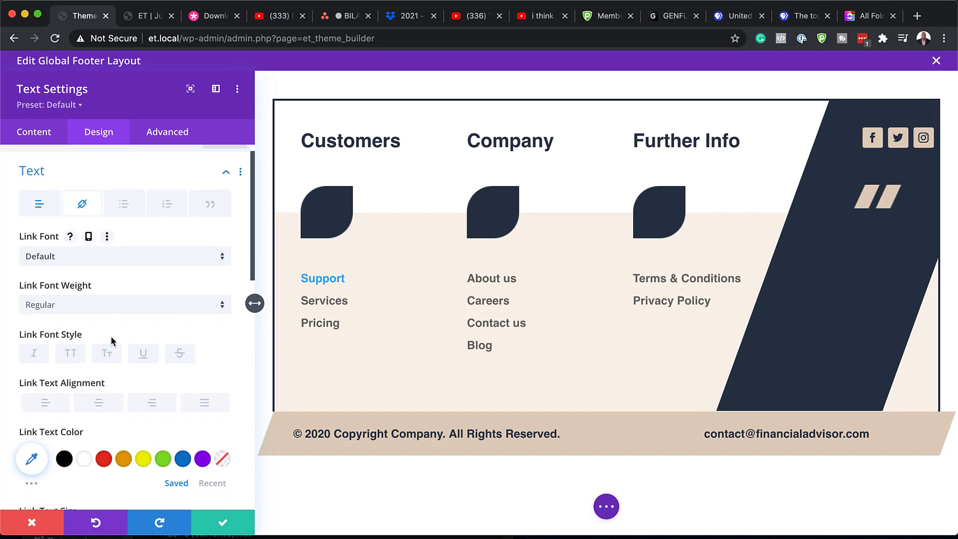
pyautogui.click(123, 459)
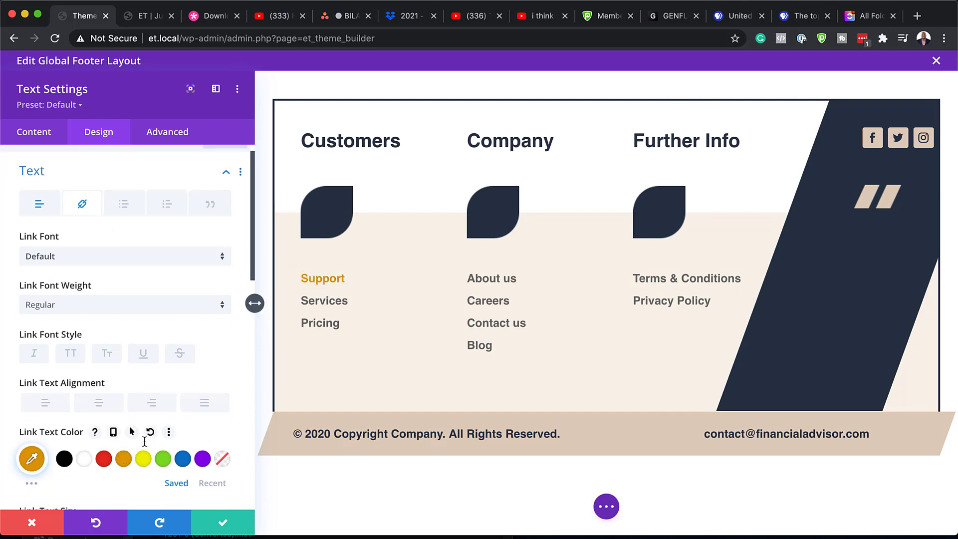
pyautogui.click(160, 461)
pyautogui.click(32, 523)
pyautogui.scroll(-1, 242, 471)
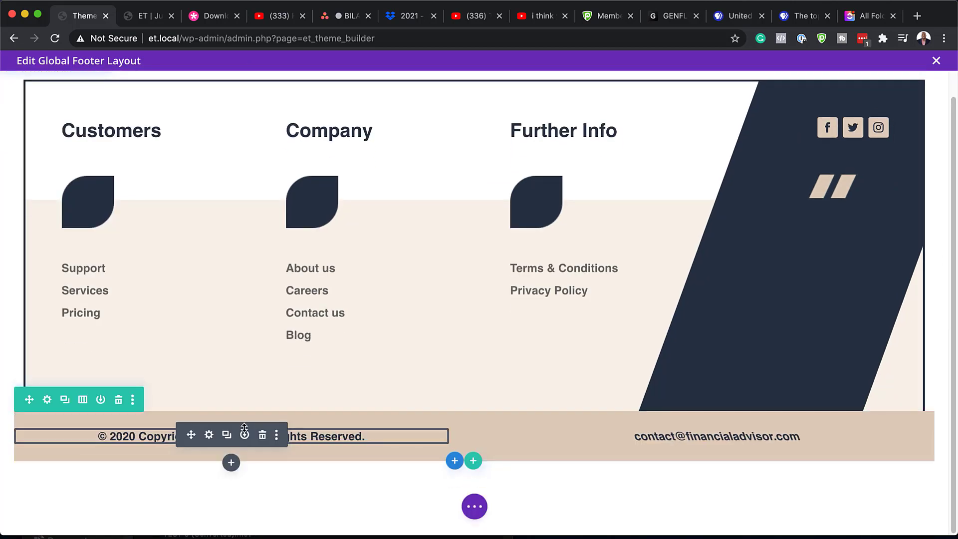
pyautogui.click(209, 435)
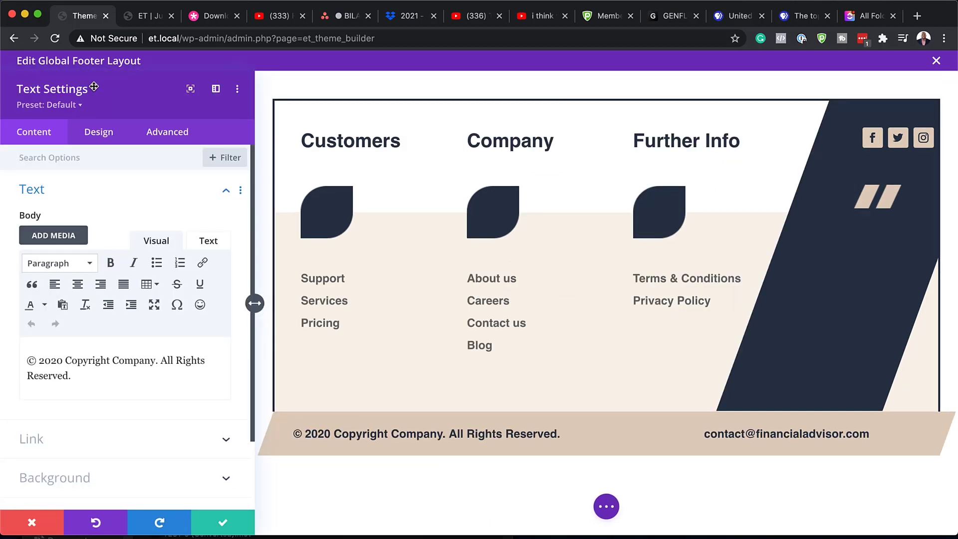
# Step: Change the copyright year to 2021 and select part of the 'All Rights Reserved' text
pyautogui.scroll(-1, 183, 373)
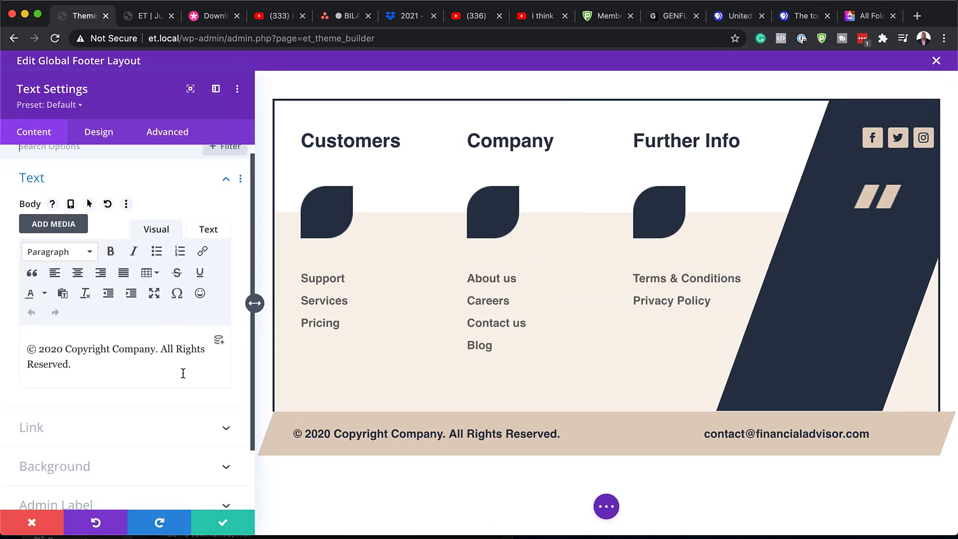
pyautogui.click(64, 350)
pyautogui.press('BackSpace')
pyautogui.write('1')
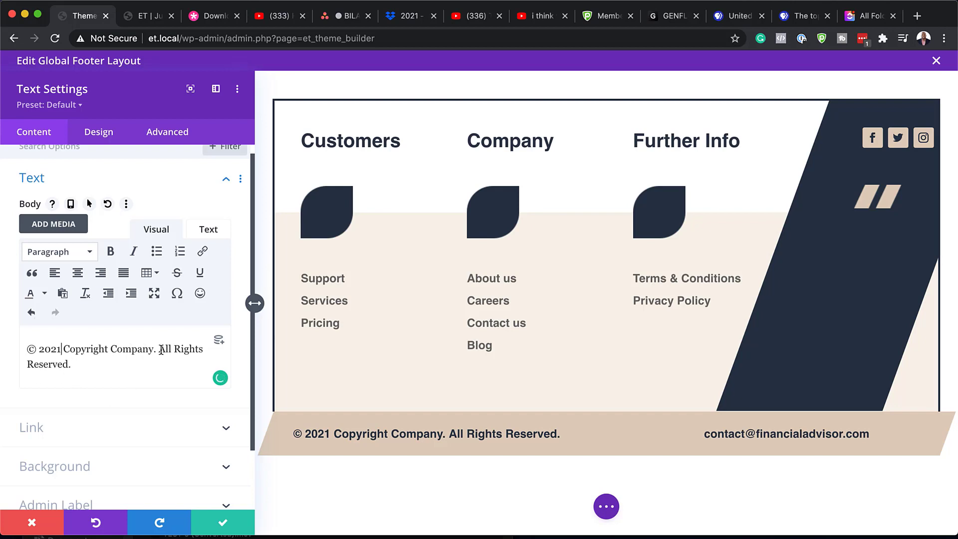
pyautogui.moveTo(160, 349); pyautogui.dragTo(189, 346)
# Step: Try orange, red and blue for the copyright text, then discard all copyright edits
pyautogui.click(100, 132)
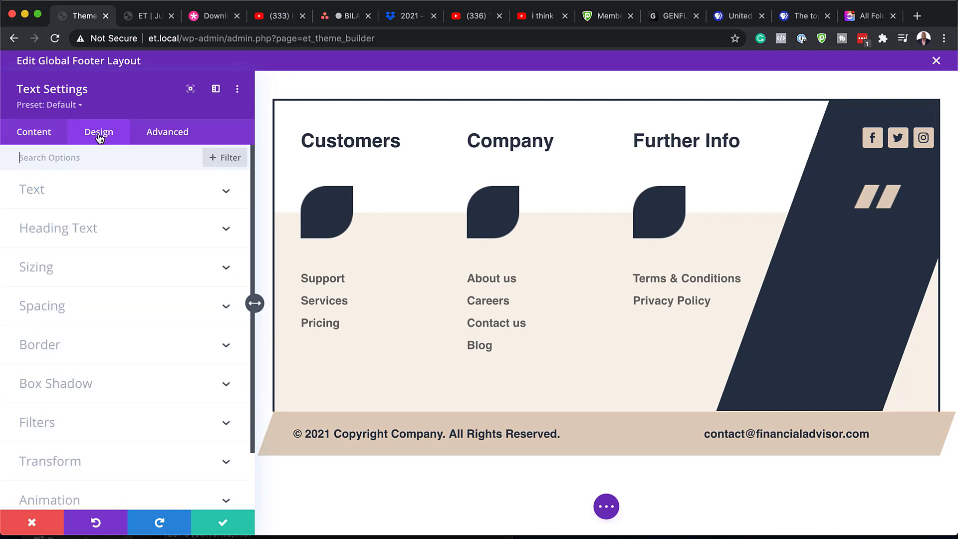
pyautogui.click(39, 196)
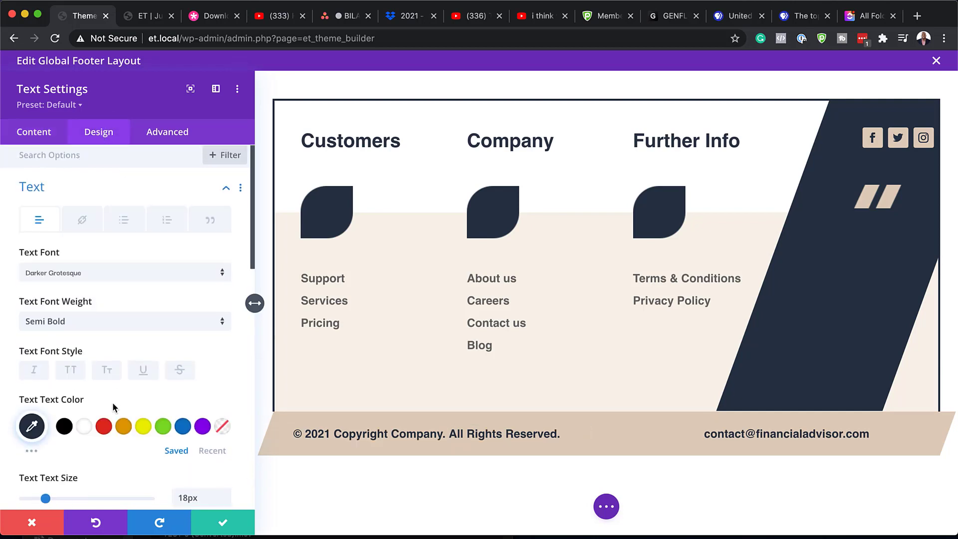
pyautogui.click(122, 421)
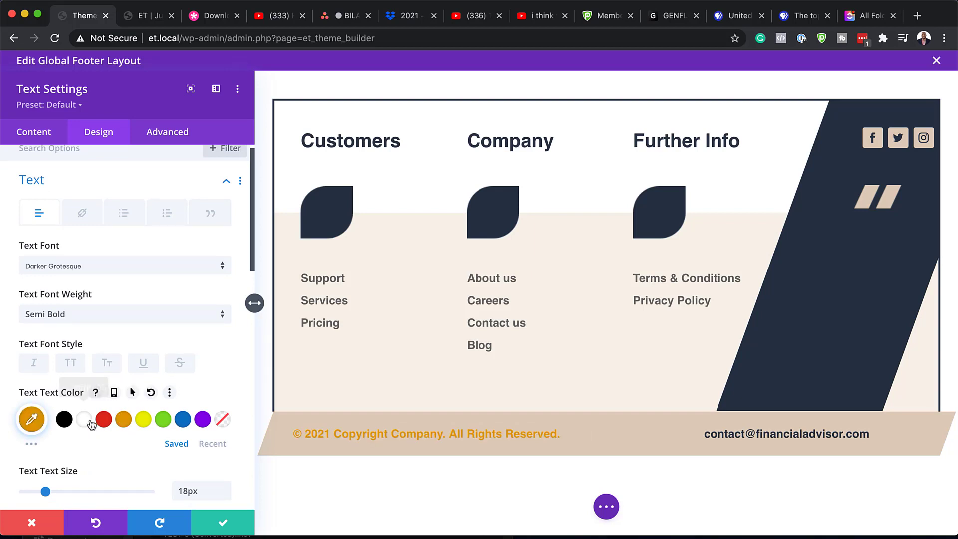
pyautogui.click(104, 422)
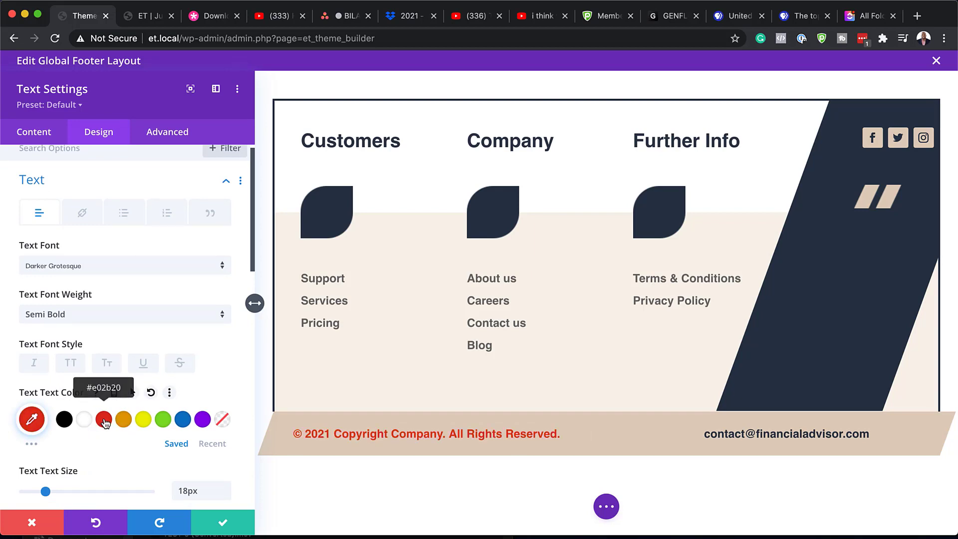
pyautogui.click(182, 421)
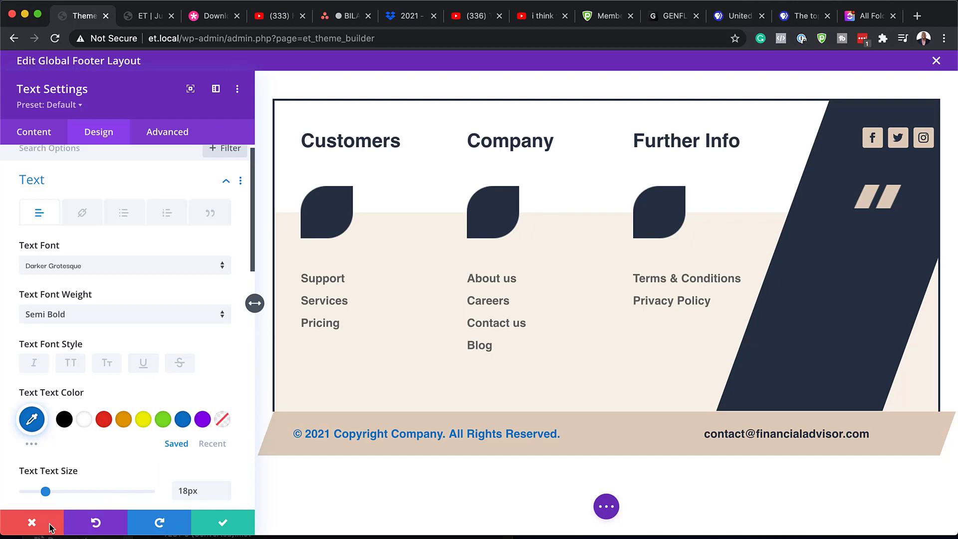
pyautogui.click(32, 524)
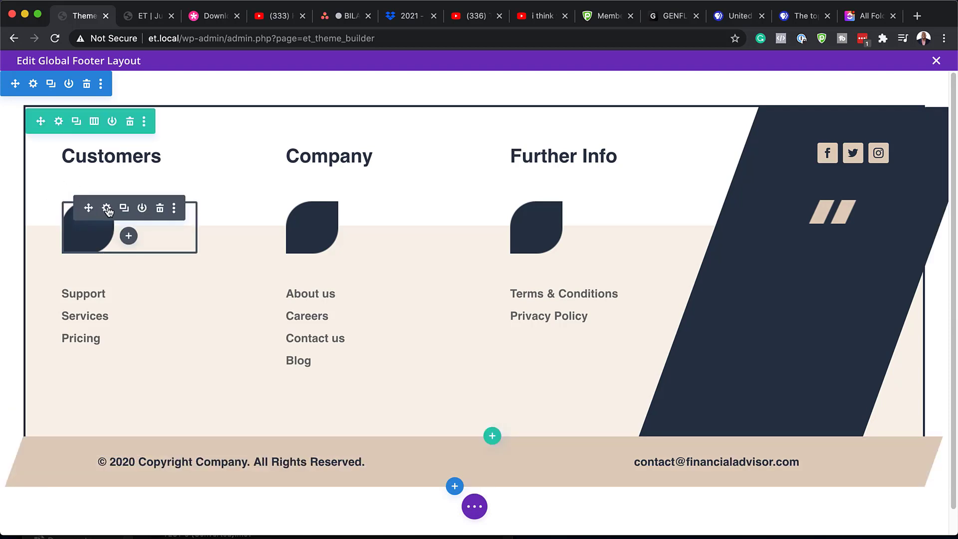
pyautogui.click(107, 209)
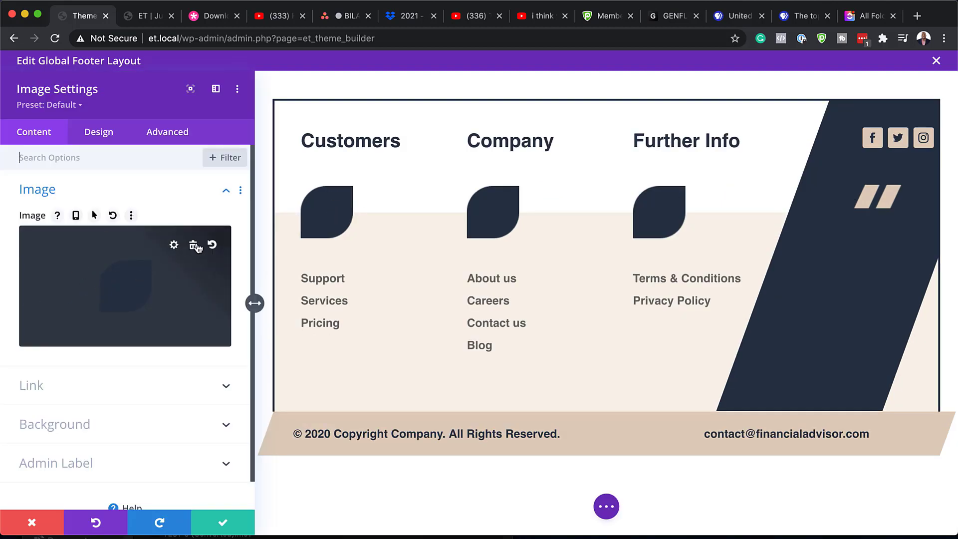
pyautogui.click(194, 247)
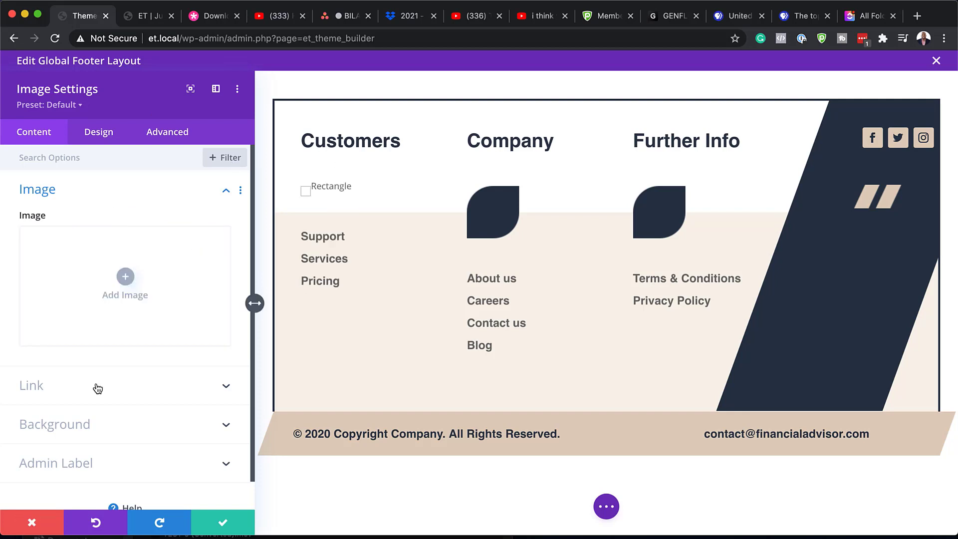
pyautogui.click(32, 524)
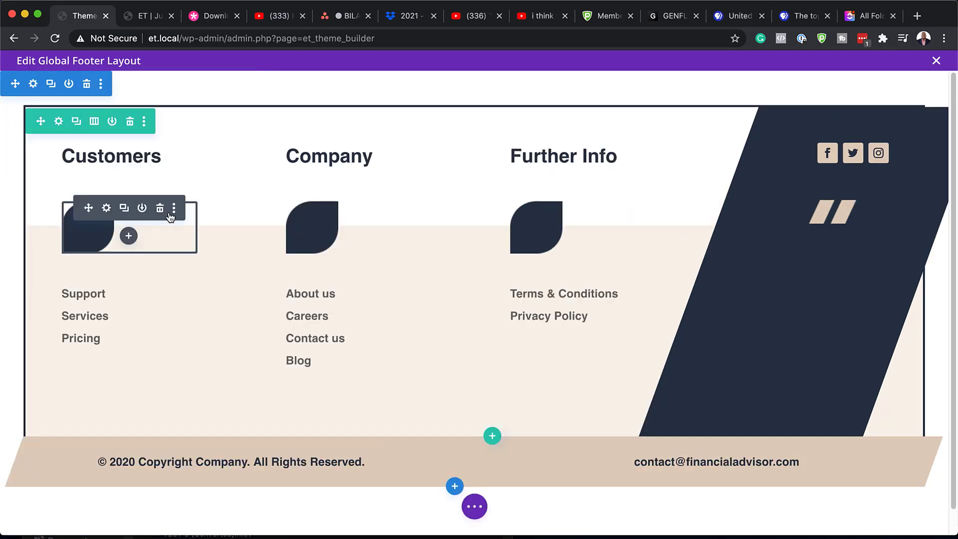
pyautogui.click(160, 209)
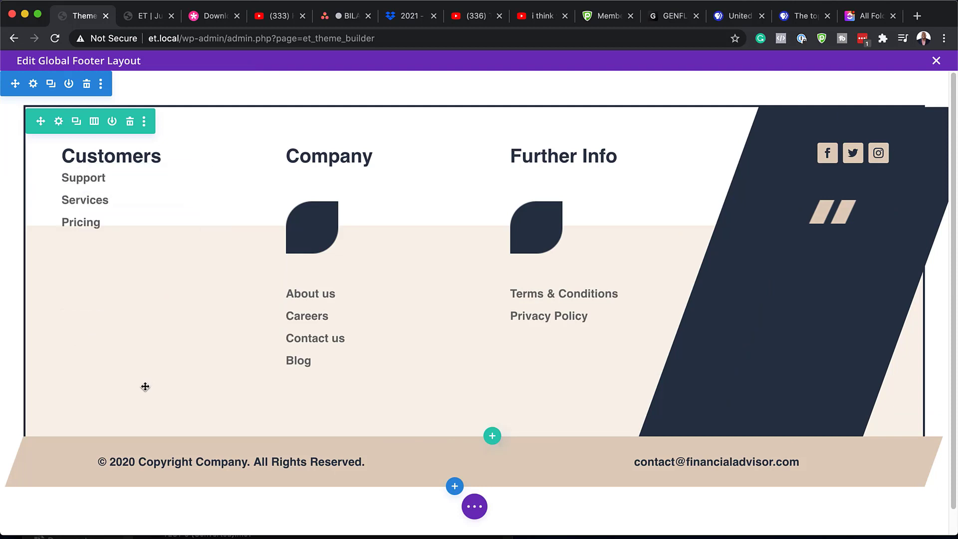
pyautogui.hotkey('ctrl', 'z')
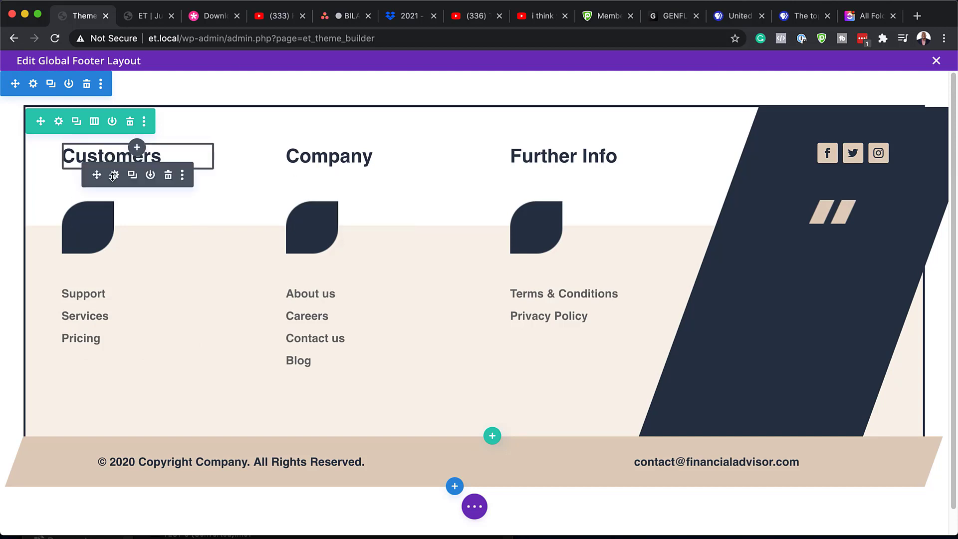
pyautogui.click(115, 175)
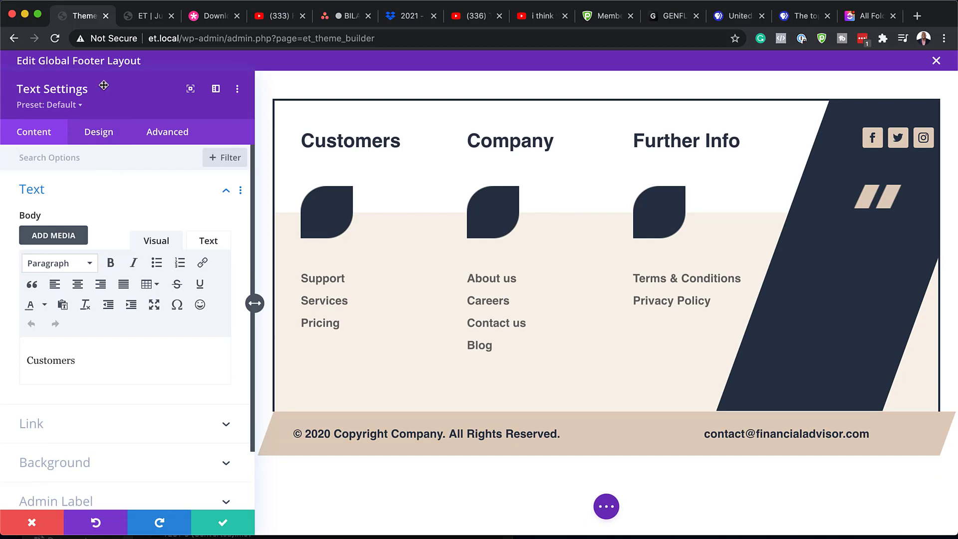
pyautogui.click(103, 137)
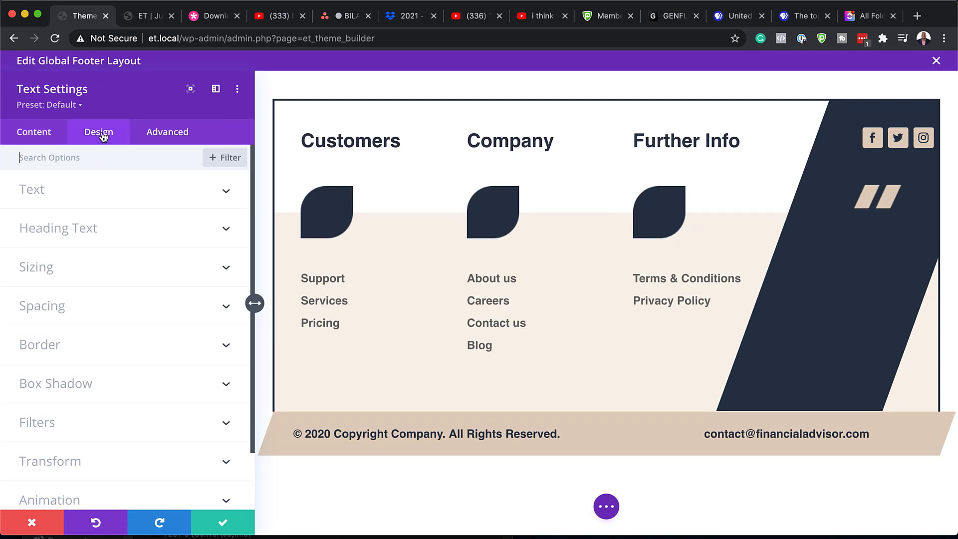
pyautogui.click(39, 191)
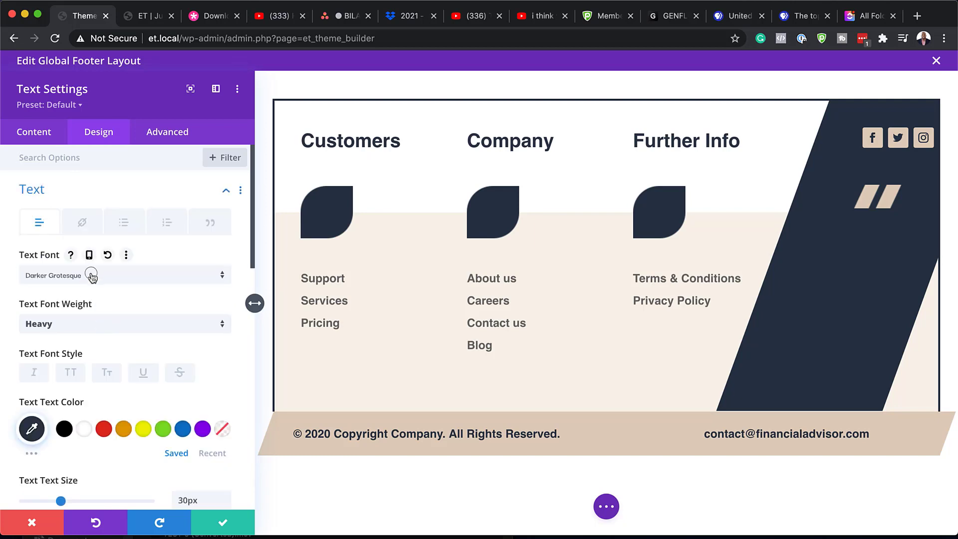
pyautogui.click(91, 274)
pyautogui.click(76, 195)
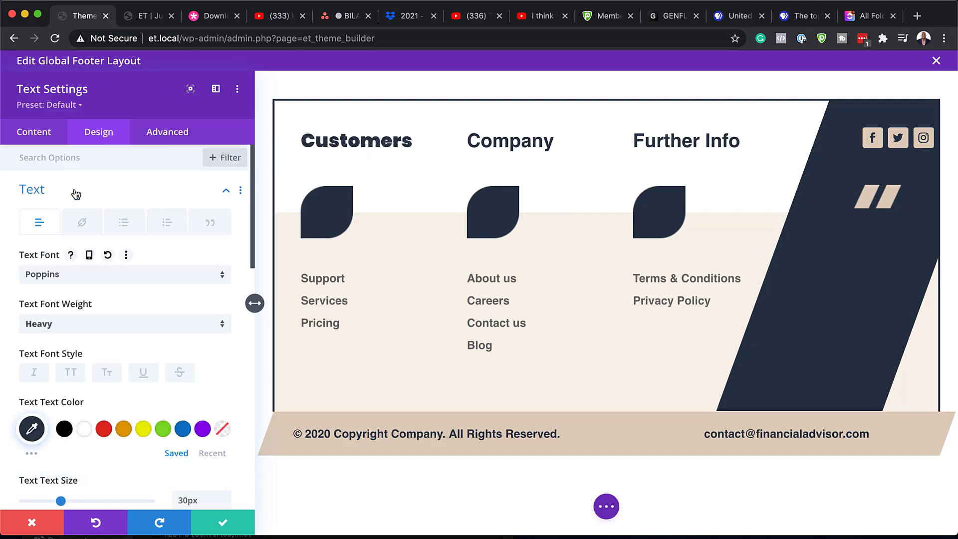
pyautogui.click(72, 324)
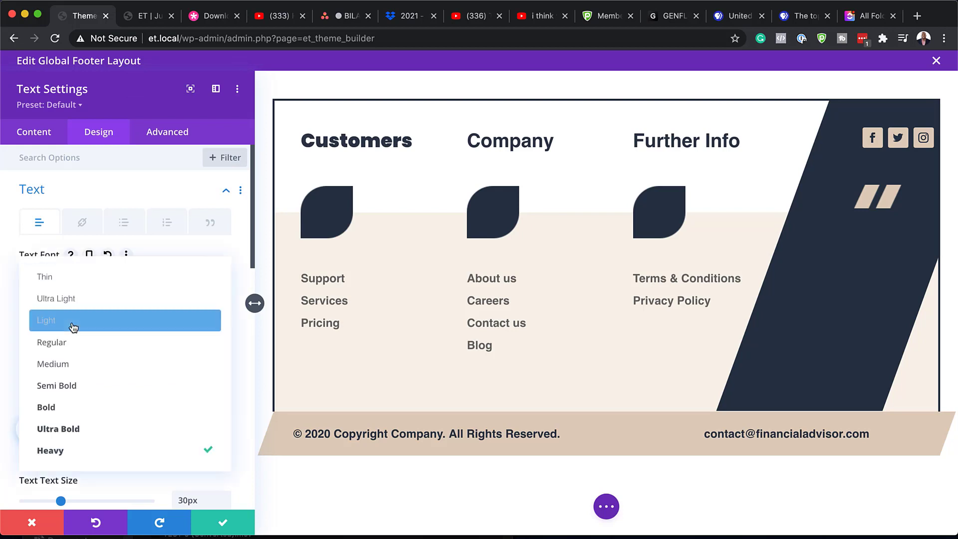
pyautogui.click(81, 407)
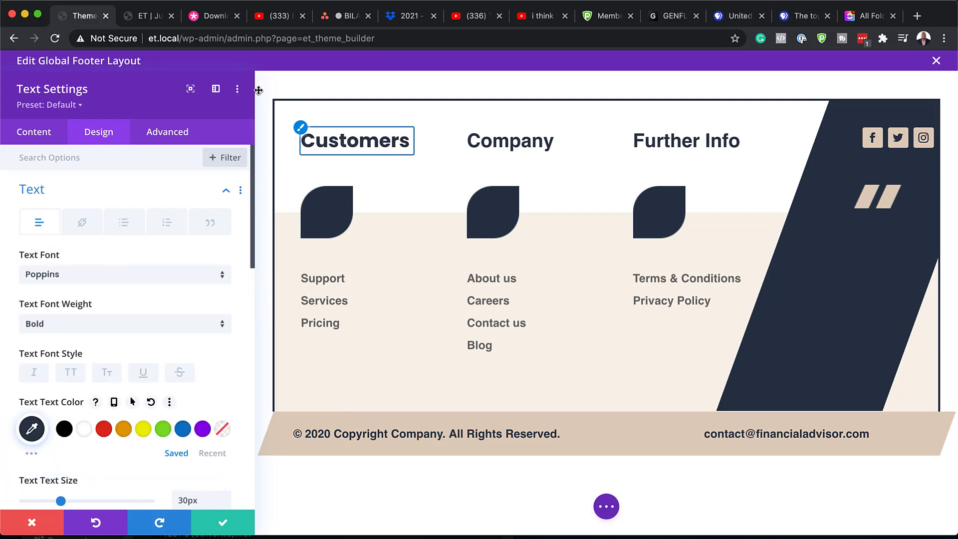
pyautogui.click(32, 522)
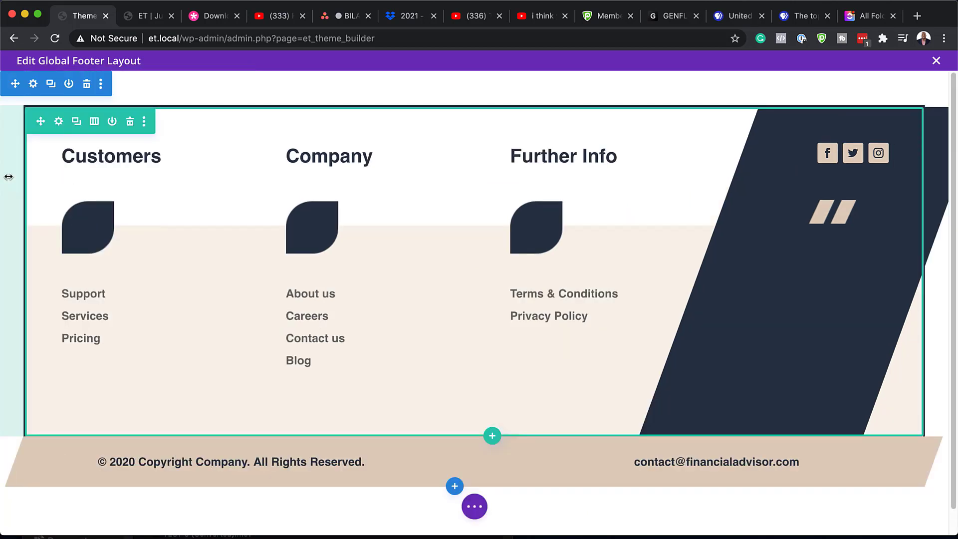
pyautogui.click(61, 122)
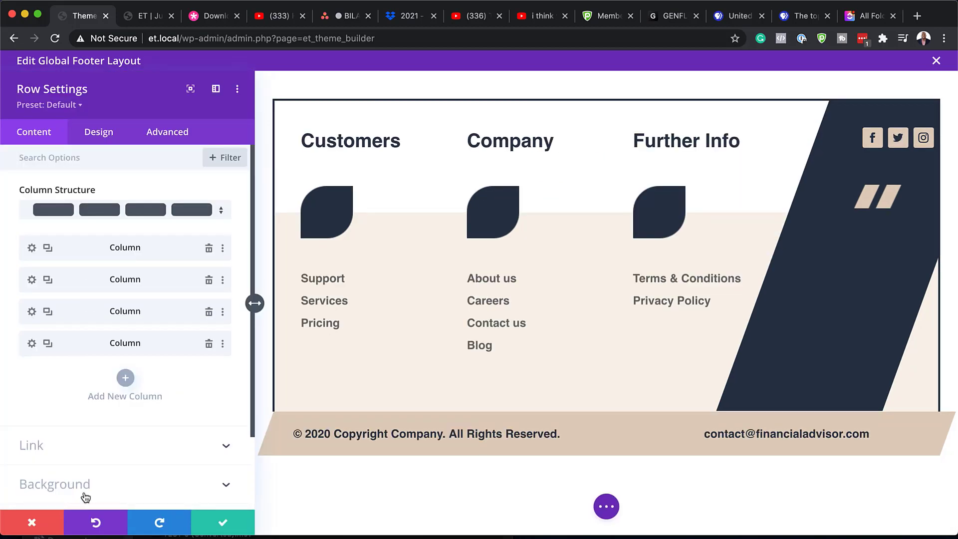
pyautogui.scroll(-3, 84, 471)
pyautogui.click(79, 406)
pyautogui.scroll(-1, 79, 406)
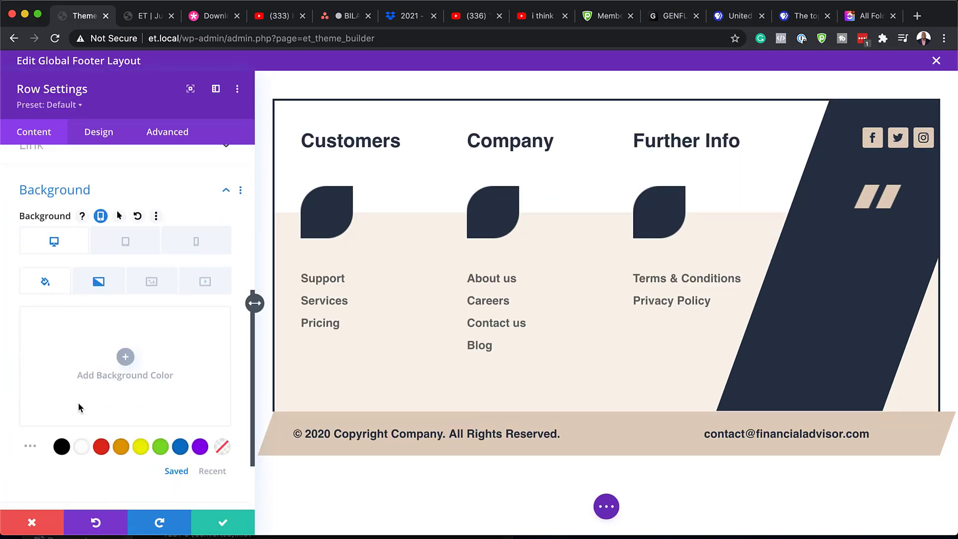
pyautogui.click(99, 284)
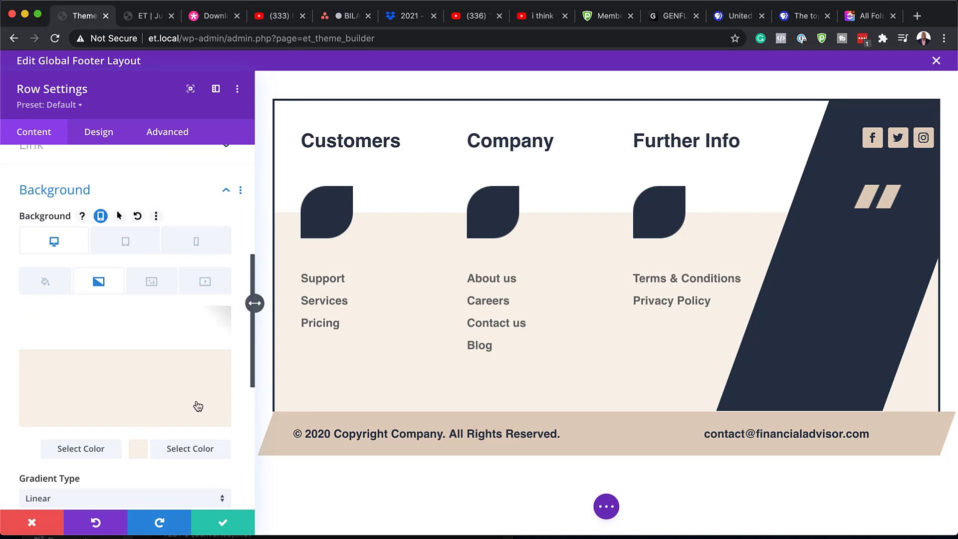
pyautogui.click(138, 453)
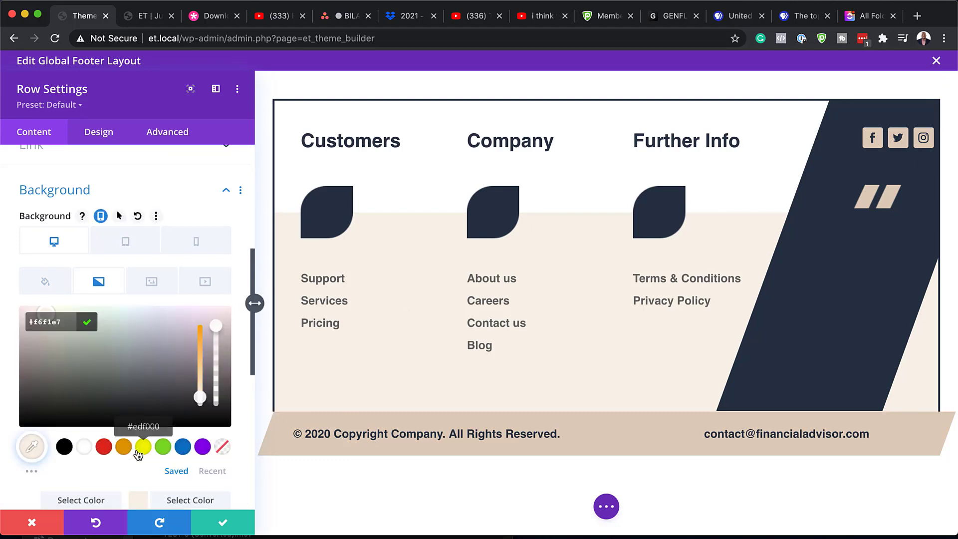
pyautogui.moveTo(44, 353); pyautogui.dragTo(223, 412)
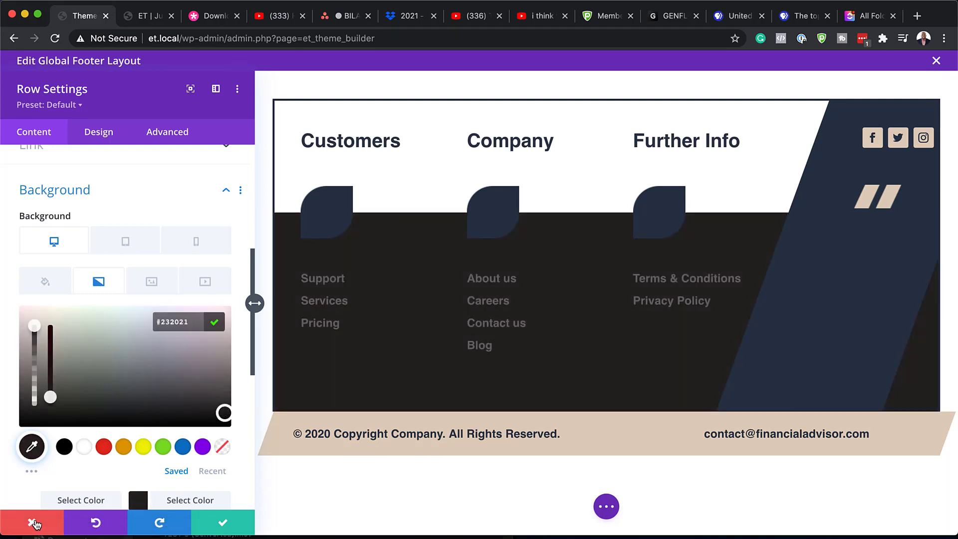
pyautogui.click(31, 519)
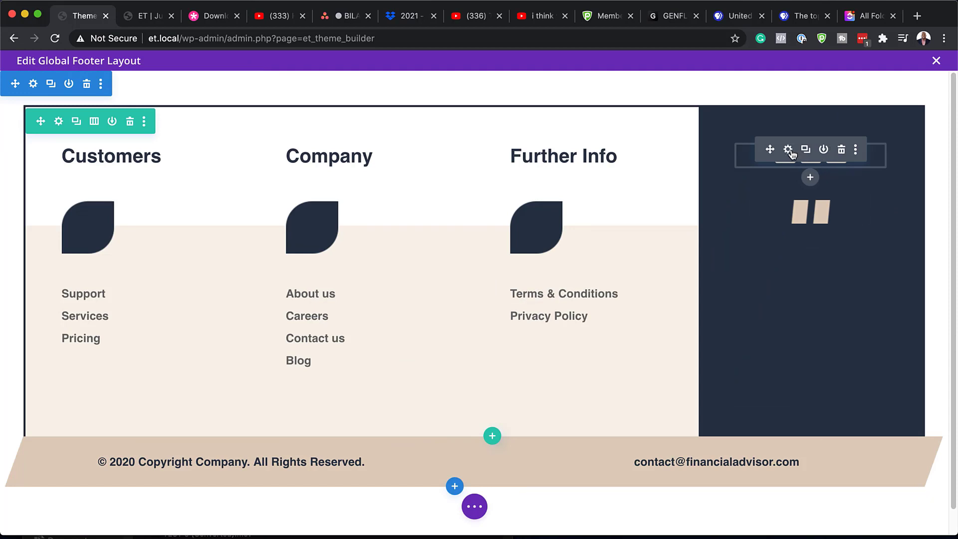
pyautogui.click(787, 150)
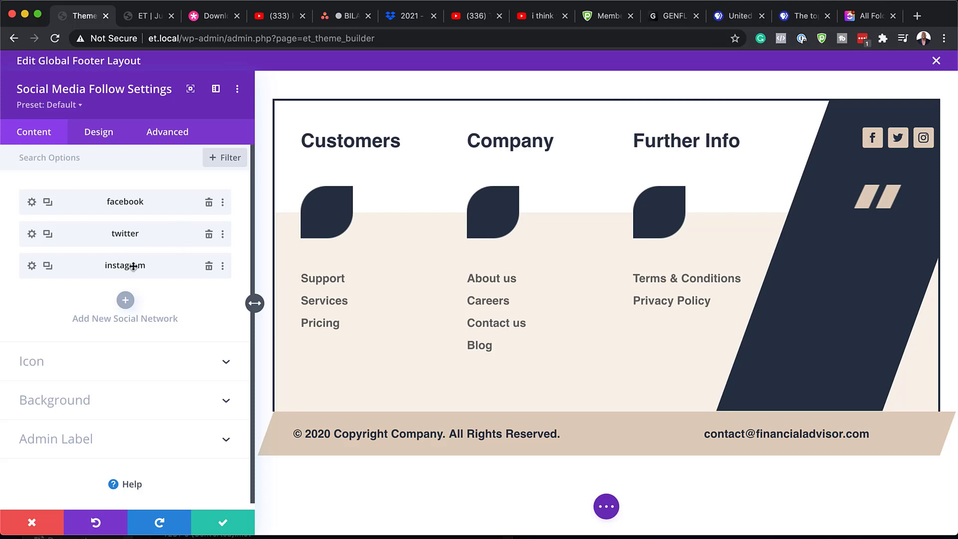
pyautogui.click(47, 266)
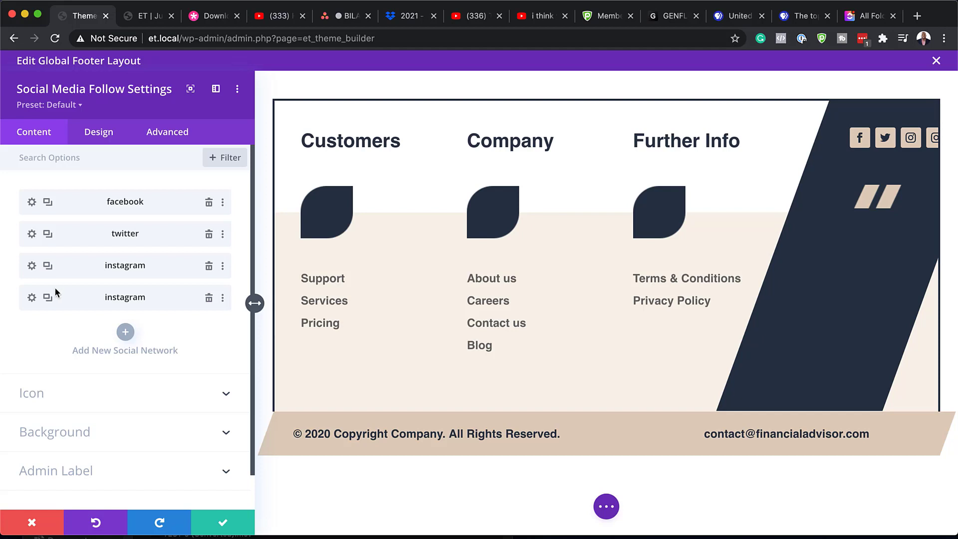
pyautogui.click(32, 298)
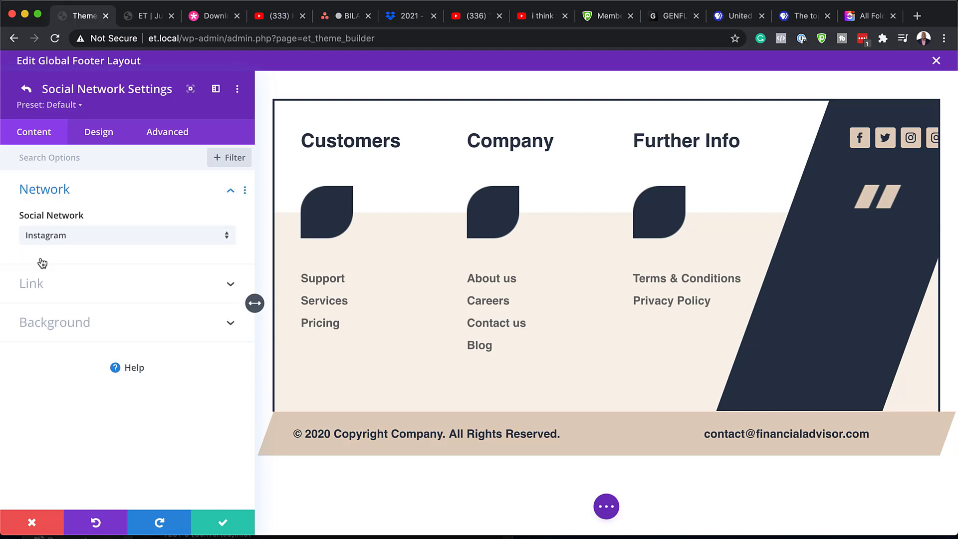
pyautogui.click(64, 235)
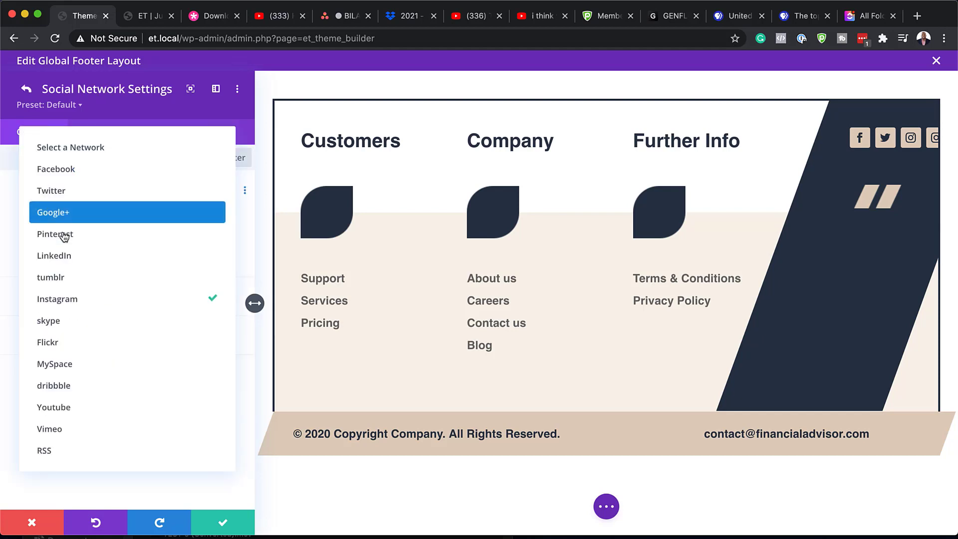
pyautogui.click(81, 324)
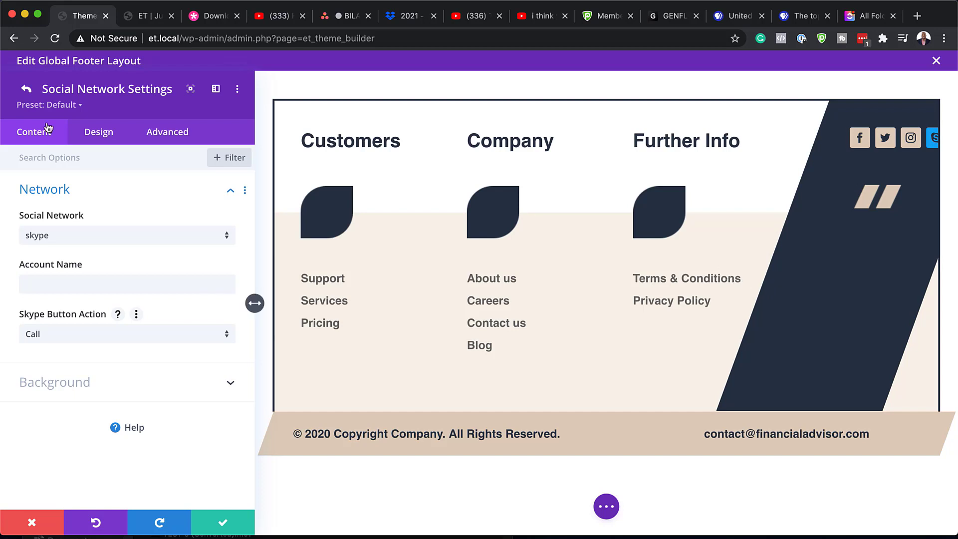
pyautogui.click(27, 89)
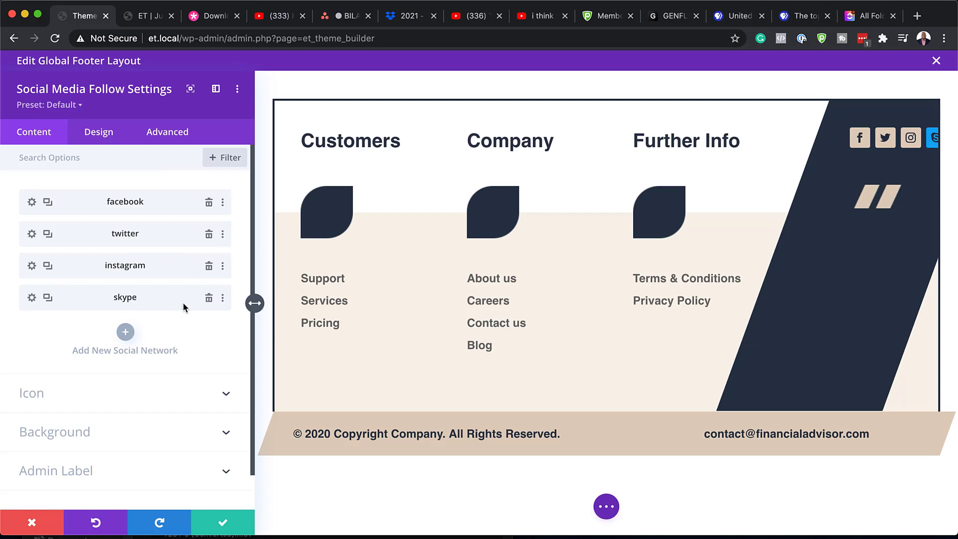
pyautogui.click(209, 299)
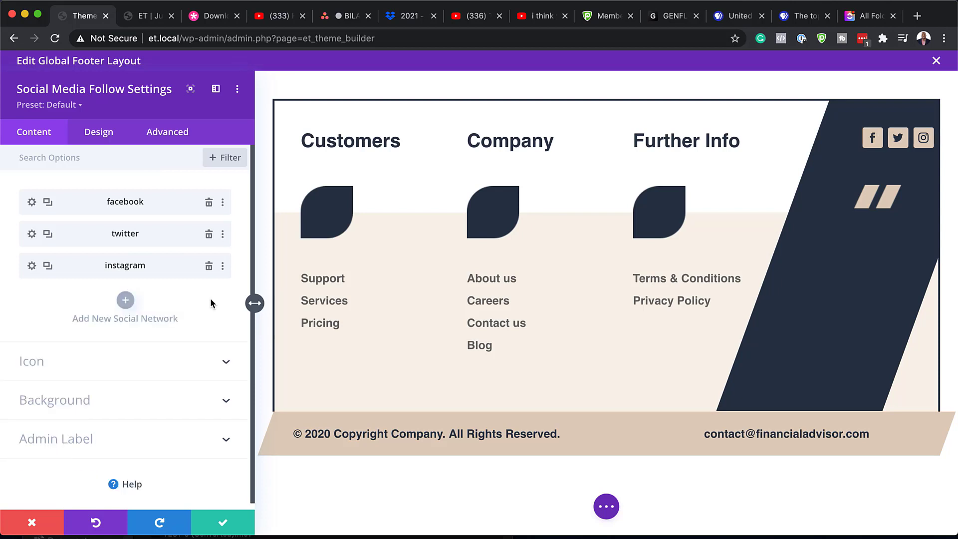
pyautogui.click(33, 268)
pyautogui.click(37, 283)
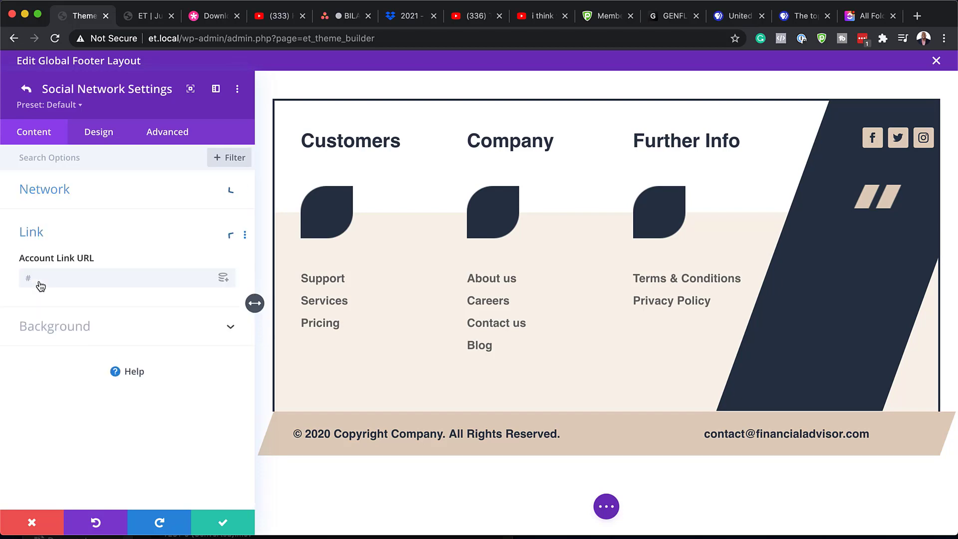
pyautogui.click(41, 280)
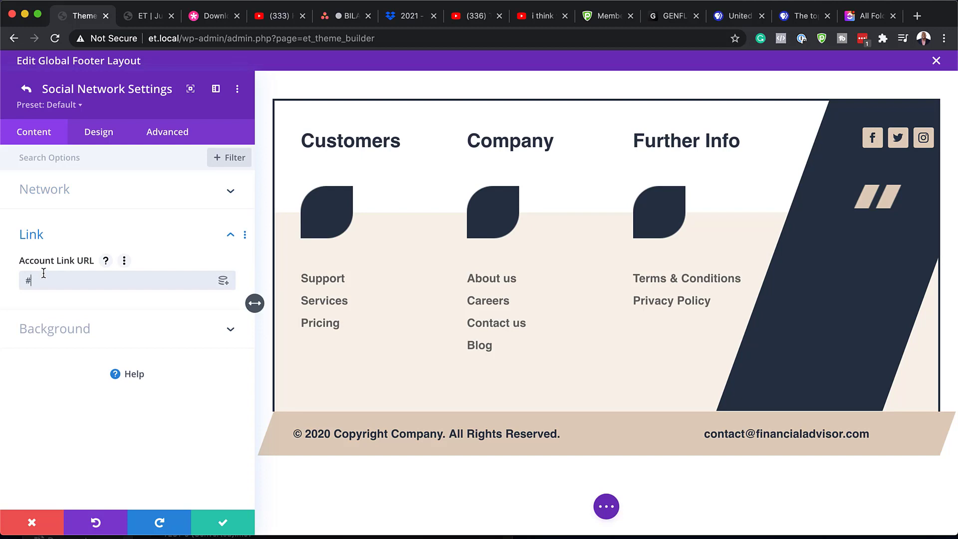
pyautogui.click(225, 524)
pyautogui.click(225, 524)
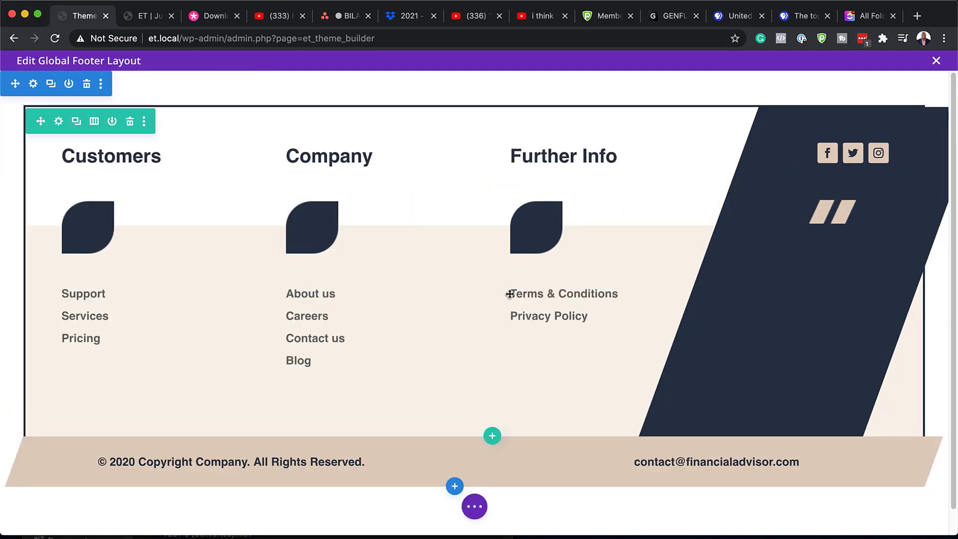
# Step: Save and exit the footer layout, then switch to the site's front-page tab
pyautogui.moveTo(525, 204)
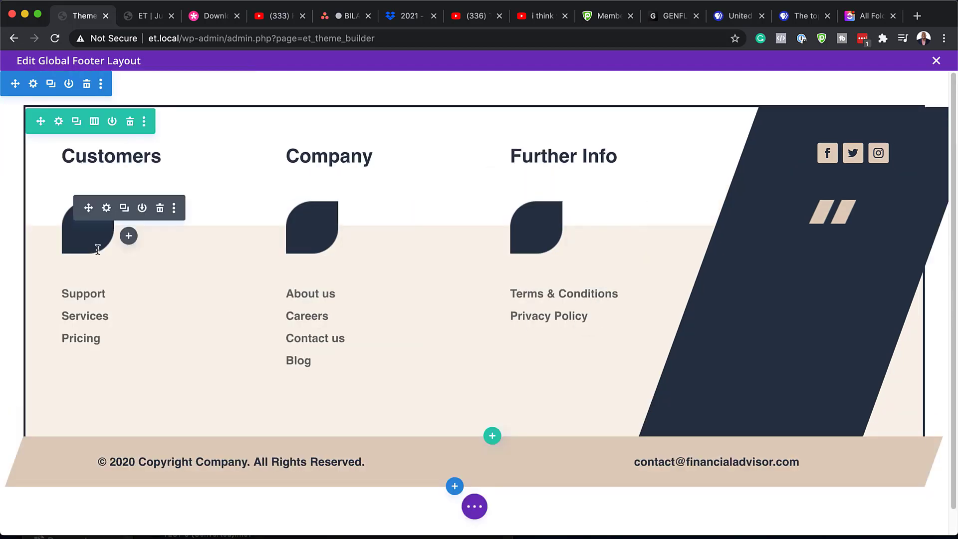
pyautogui.moveTo(97, 339)
pyautogui.moveTo(622, 202)
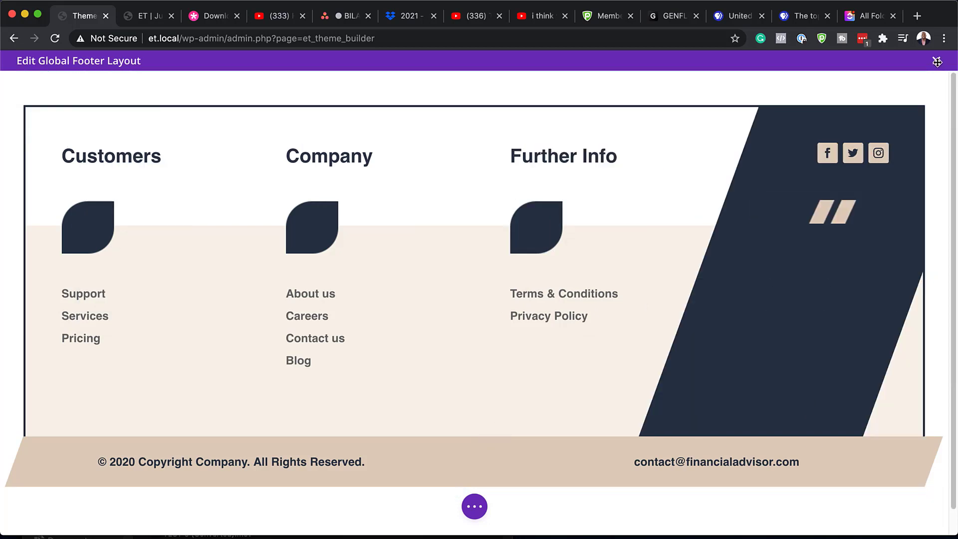
pyautogui.click(936, 61)
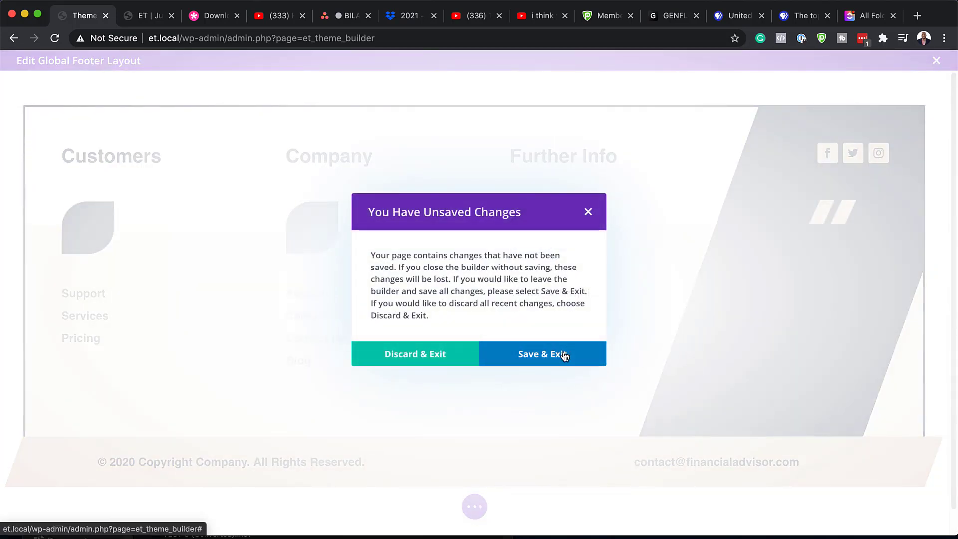
pyautogui.click(564, 354)
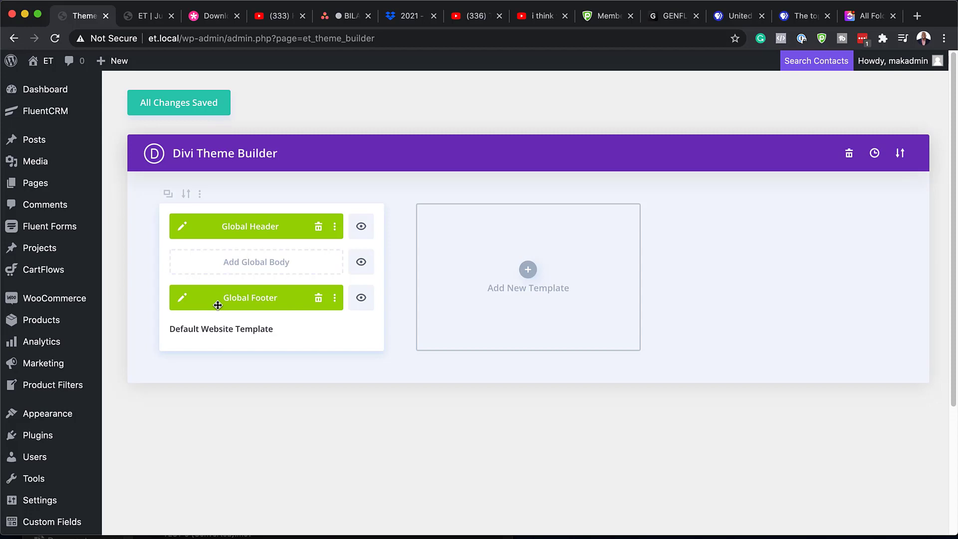
pyautogui.hotkey('ctrl', 'Tab')
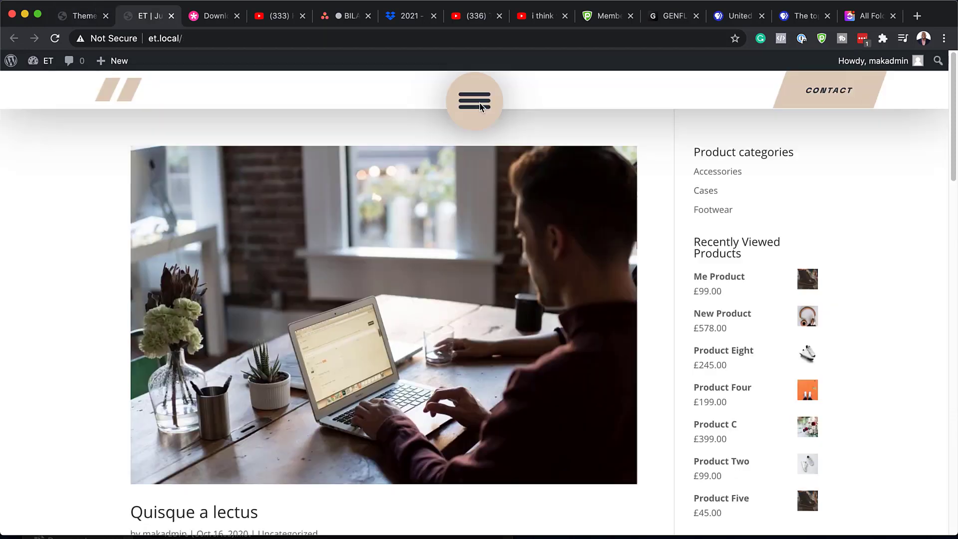
# Step: Open and close the full-screen navigation menu twice, then scroll down to the footer
pyautogui.click(488, 105)
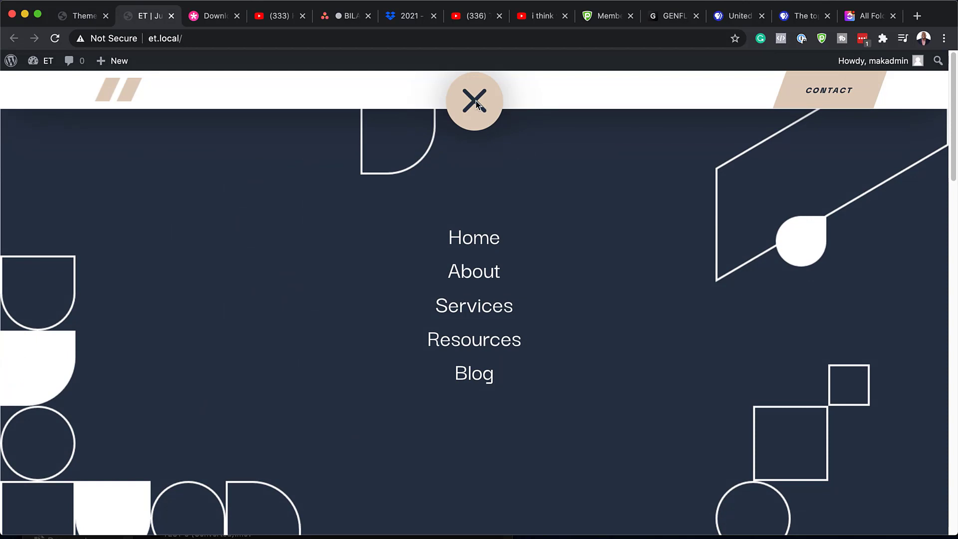
pyautogui.click(477, 103)
pyautogui.click(477, 104)
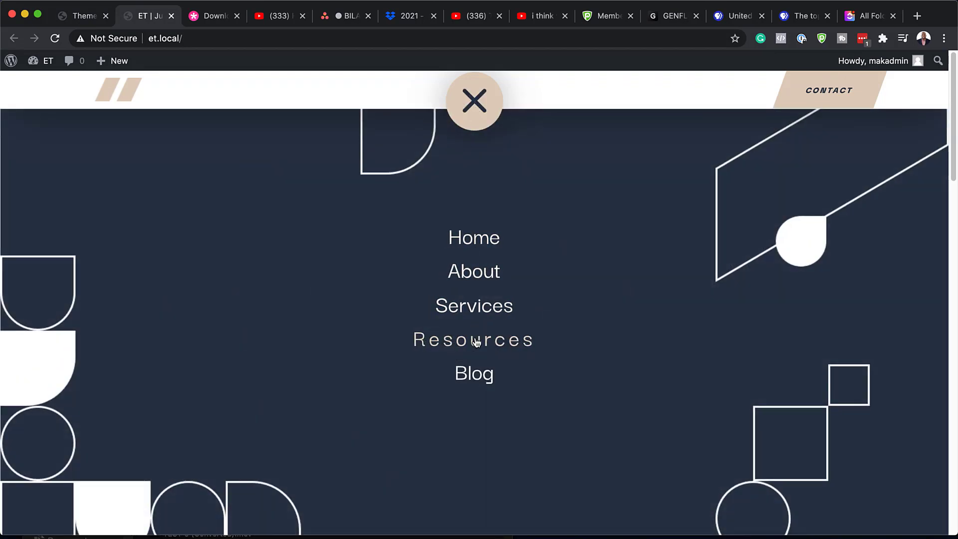
pyautogui.click(476, 104)
pyautogui.moveTo(954, 88); pyautogui.dragTo(950, 458)
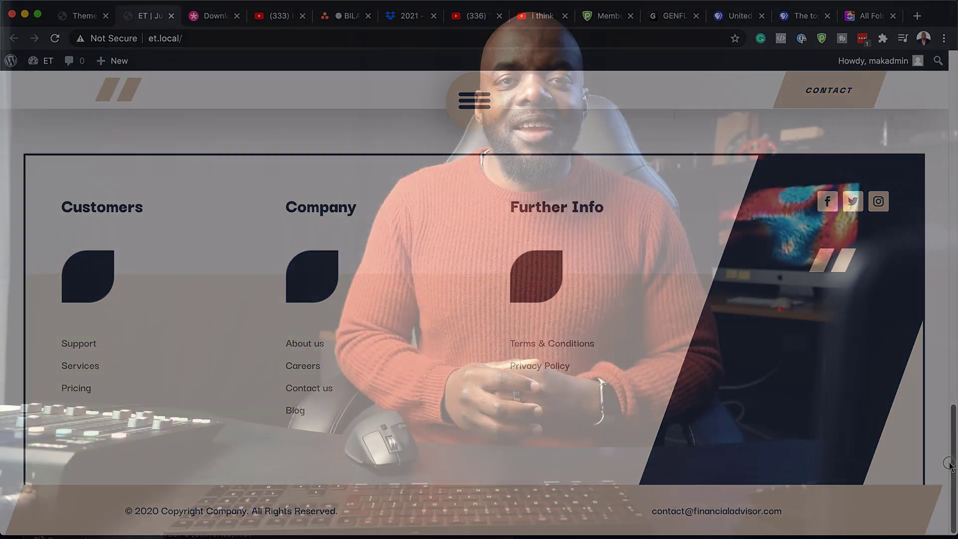